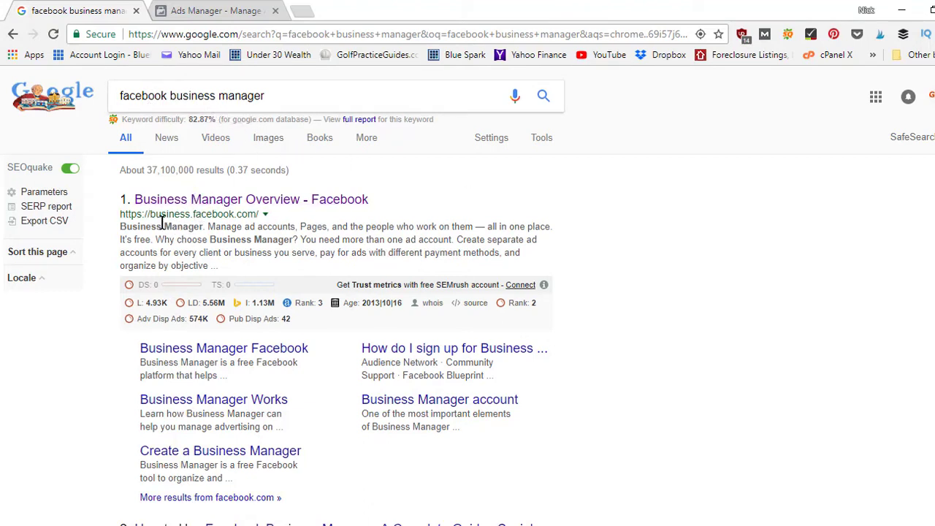
# Switch to the open Ads Manager page and look over its tools list, account overview and campaign list.
pyautogui.click(247, 9)
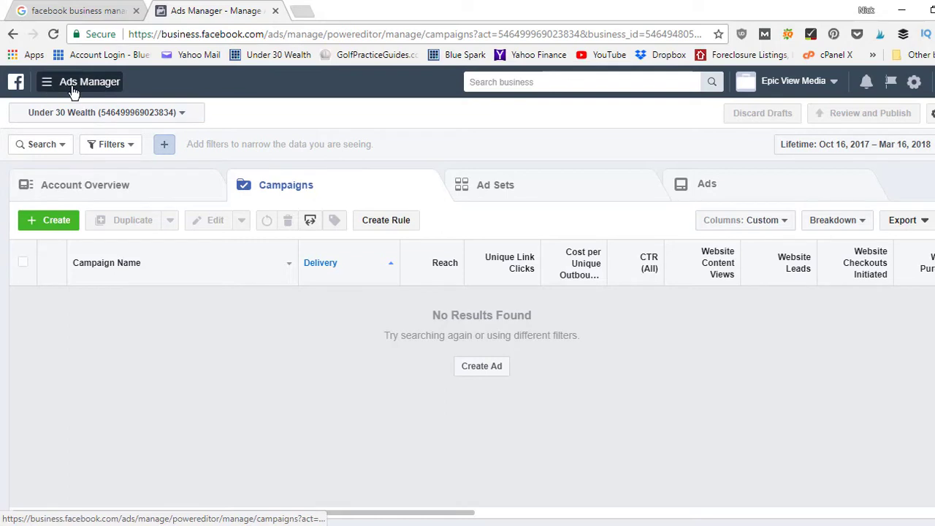
pyautogui.click(47, 84)
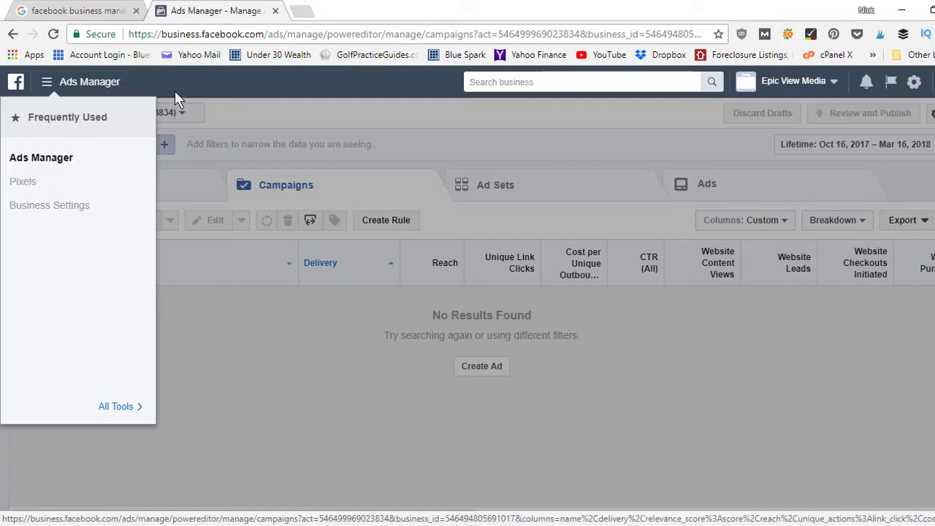
pyautogui.click(62, 85)
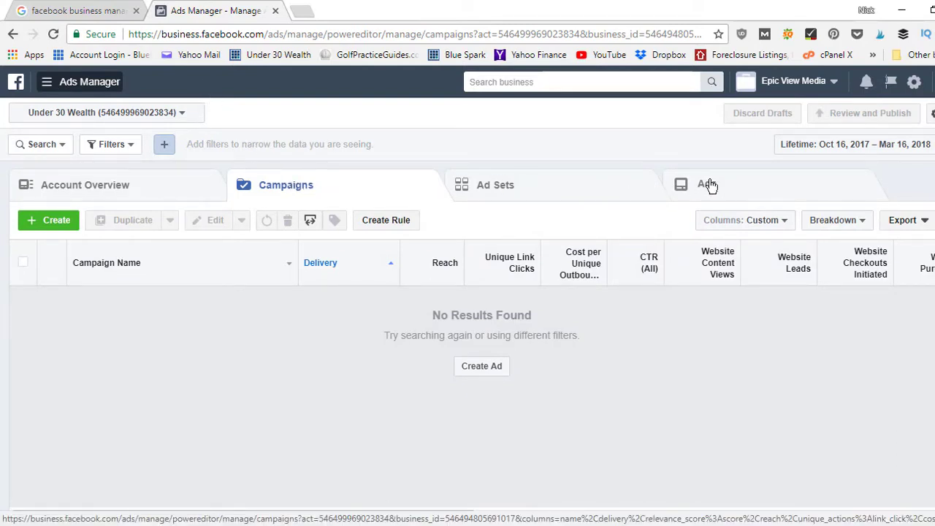
pyautogui.click(114, 187)
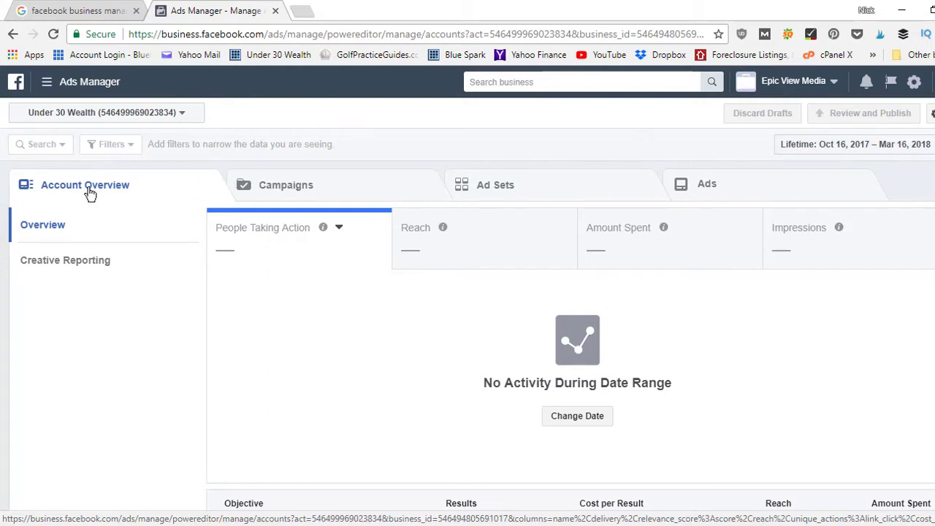
pyautogui.click(343, 187)
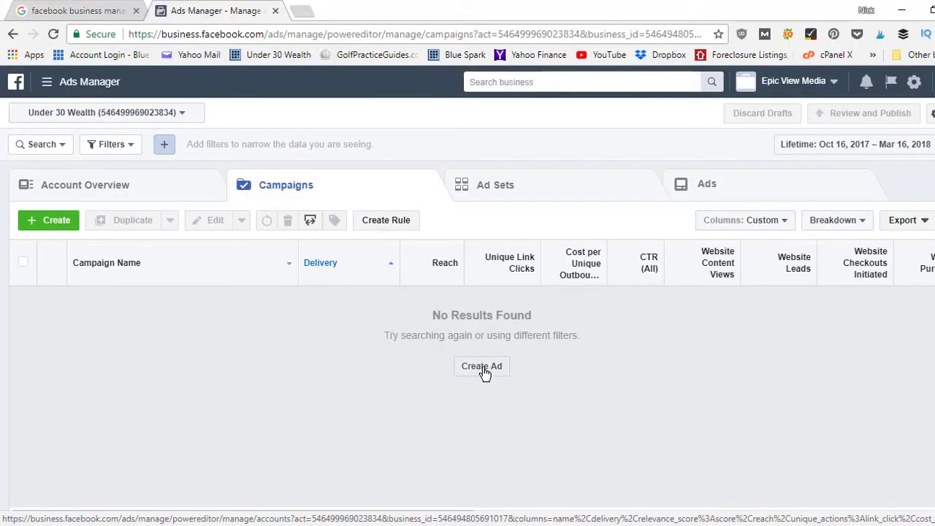
# Start creating a new ad campaign and keep Traffic as its marketing objective.
pyautogui.click(482, 371)
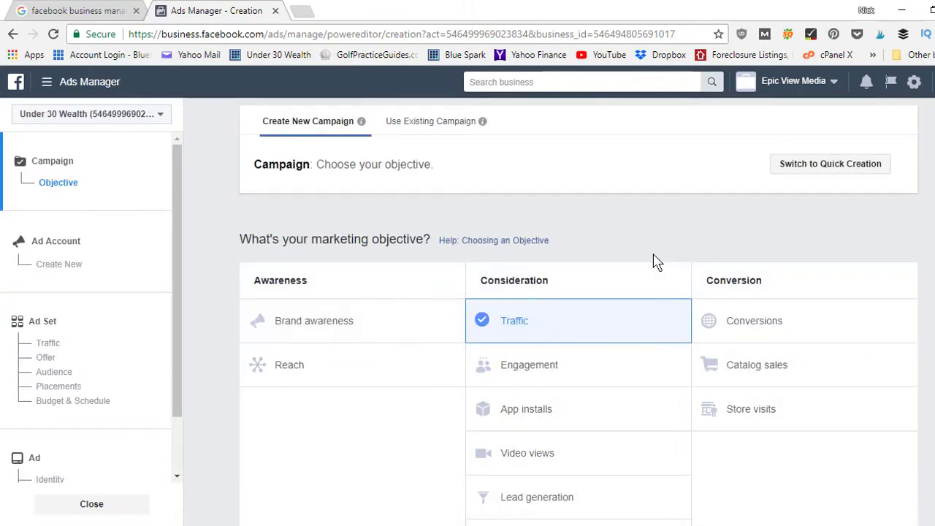
pyautogui.scroll(-1, 560, 307)
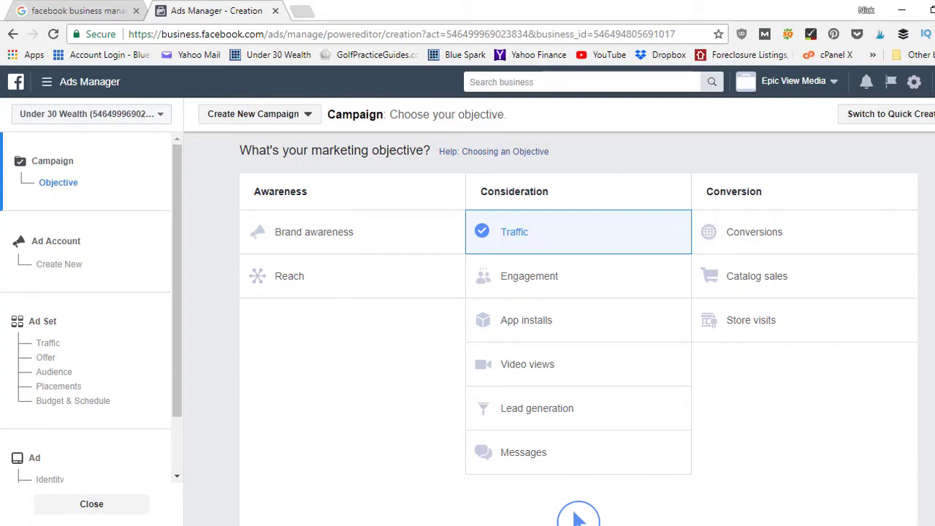
pyautogui.scroll(-1, 578, 328)
pyautogui.scroll(-3, 579, 329)
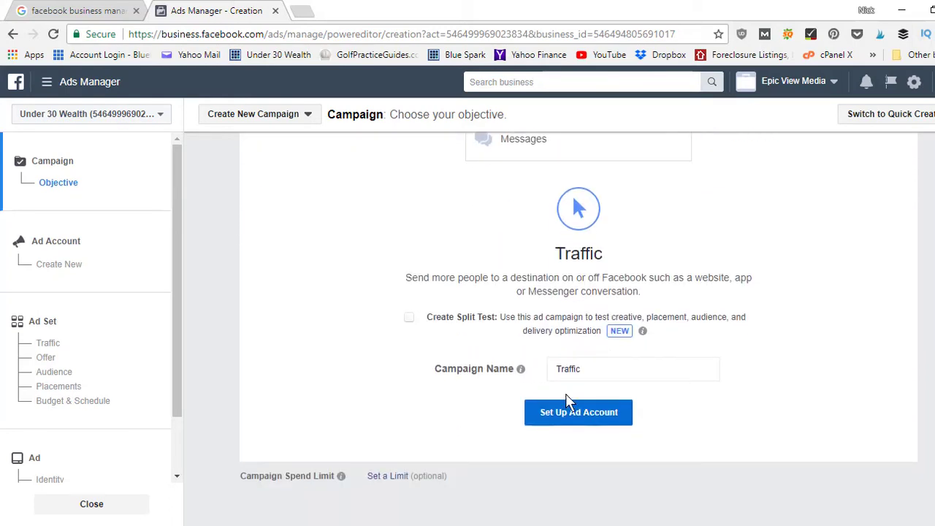
# Put "Home Buyer" in front of the campaign name Traffic and accept the default ad account country, currency and time zone.
pyautogui.click(590, 367)
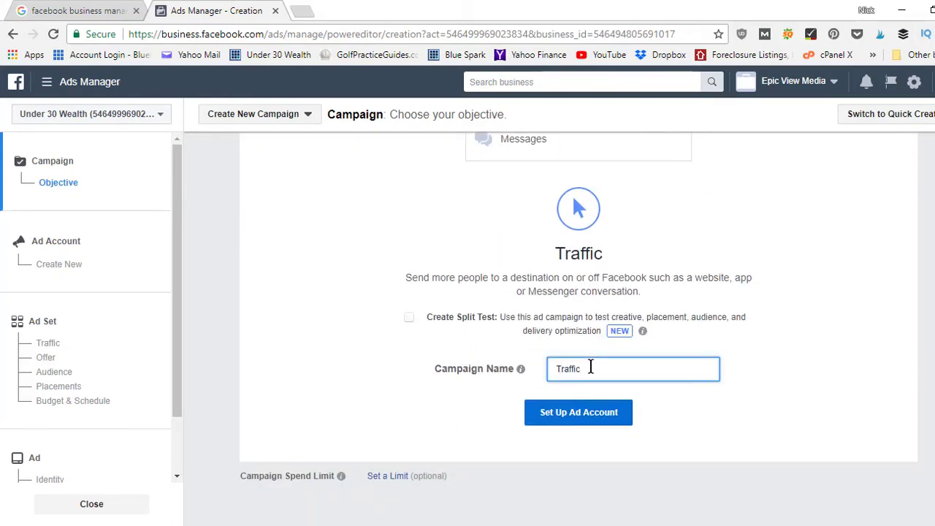
pyautogui.press('Home')
pyautogui.write('Home Buyer')
pyautogui.click(583, 427)
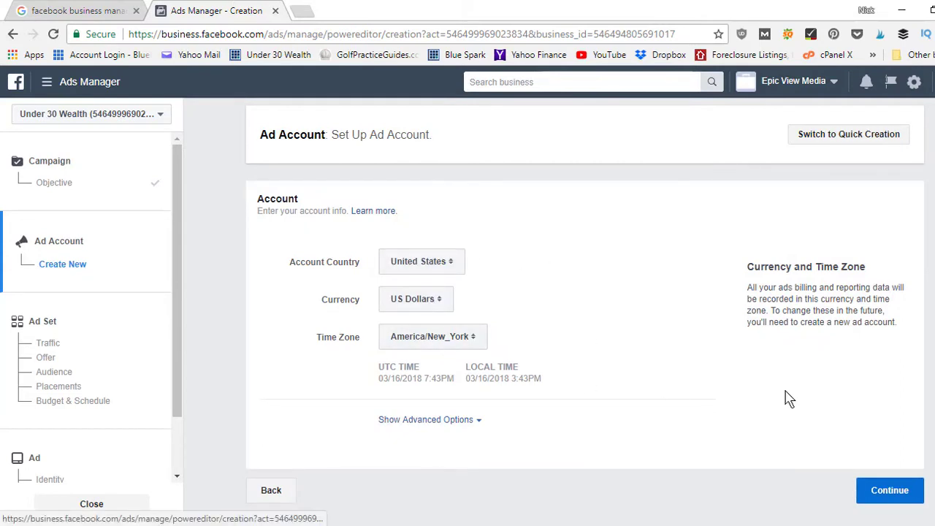
pyautogui.click(889, 500)
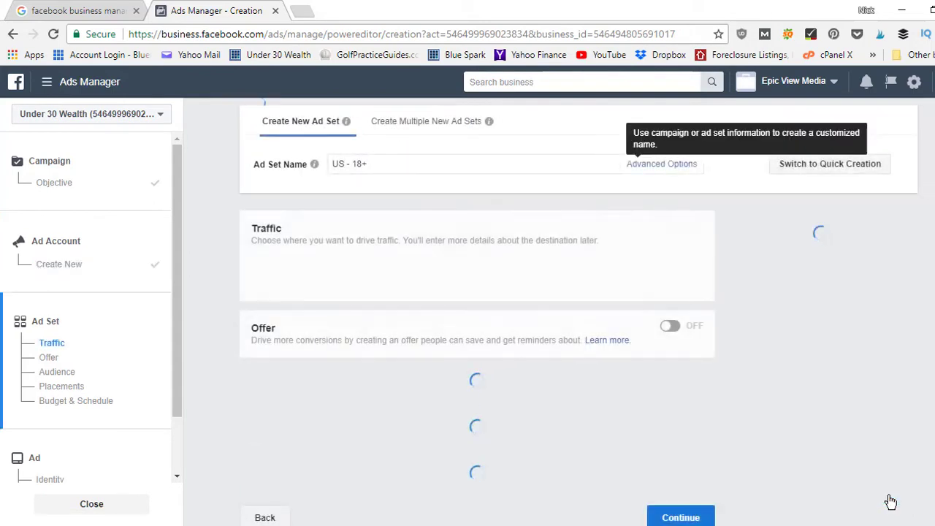
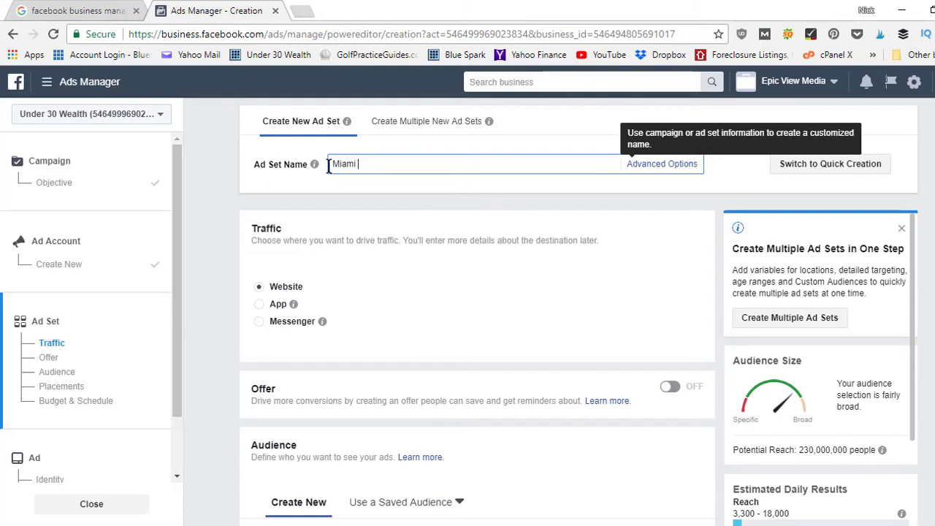
# Complete the ad set name after "Miami" so that it reads "Miami 35+ F".
pyautogui.write('18+')
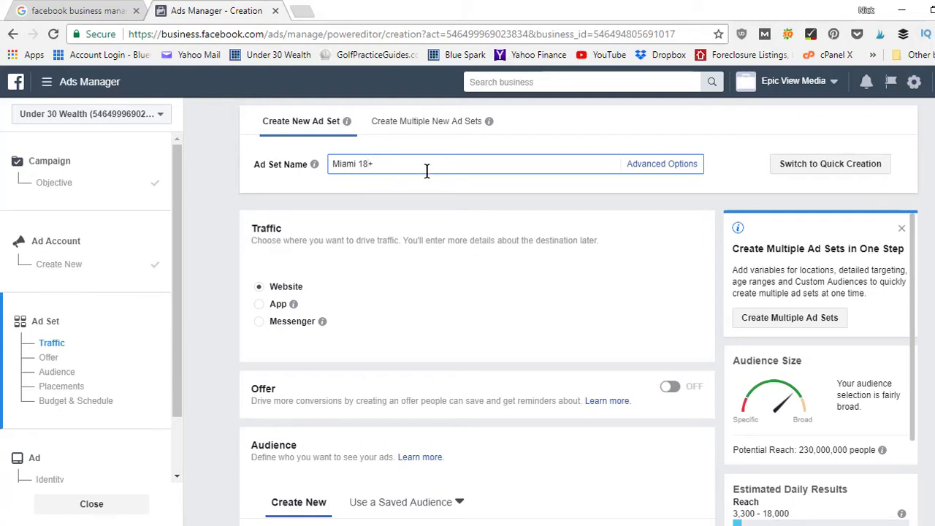
pyautogui.press('BackSpace')
pyautogui.press('BackSpace')
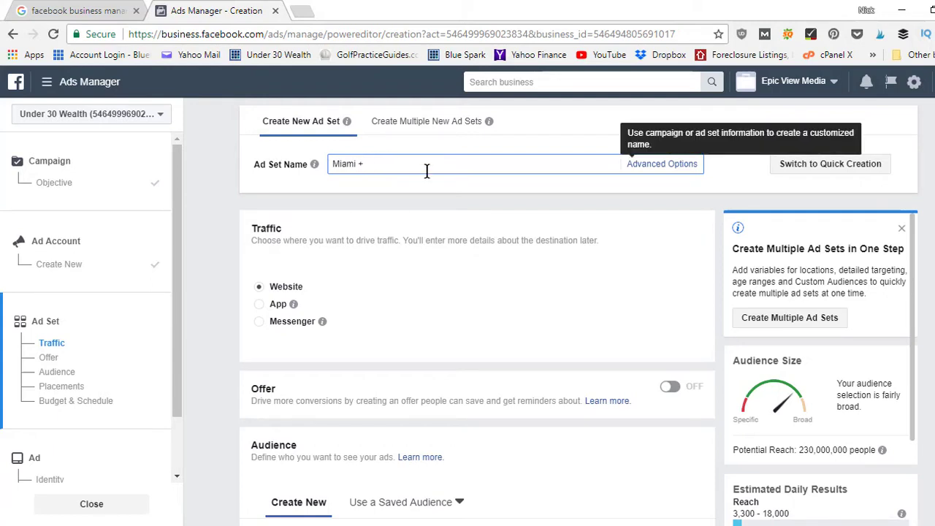
pyautogui.write('35')
pyautogui.write('M')
pyautogui.press('BackSpace')
pyautogui.write('Female')
pyautogui.press('BackSpace')
pyautogui.press('BackSpace')
pyautogui.press('BackSpace')
pyautogui.press('BackSpace')
pyautogui.press('BackSpace')
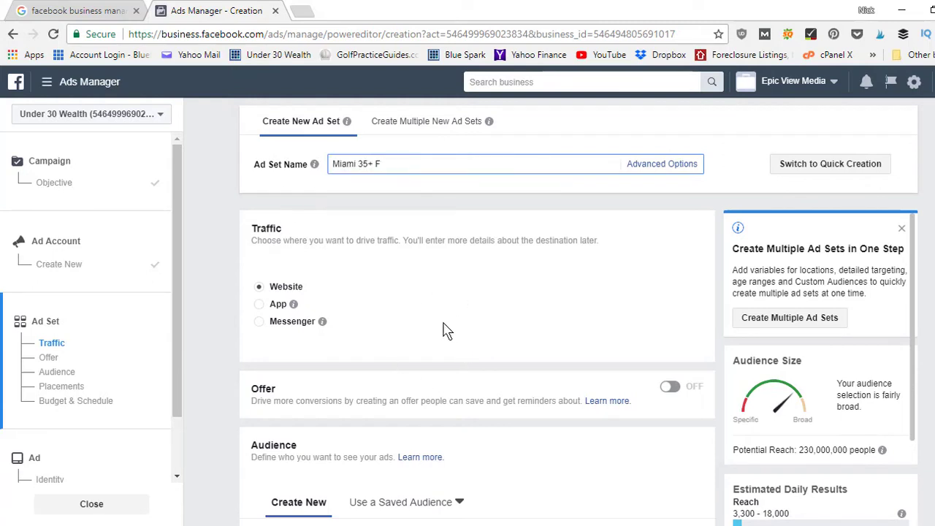
# Change the gender letter at the end of the ad set name to M.
pyautogui.click(410, 167)
pyautogui.press('BackSpace')
pyautogui.write('M')
# Set the audience location to Miami, Florida, United States.
pyautogui.scroll(-1, 578, 311)
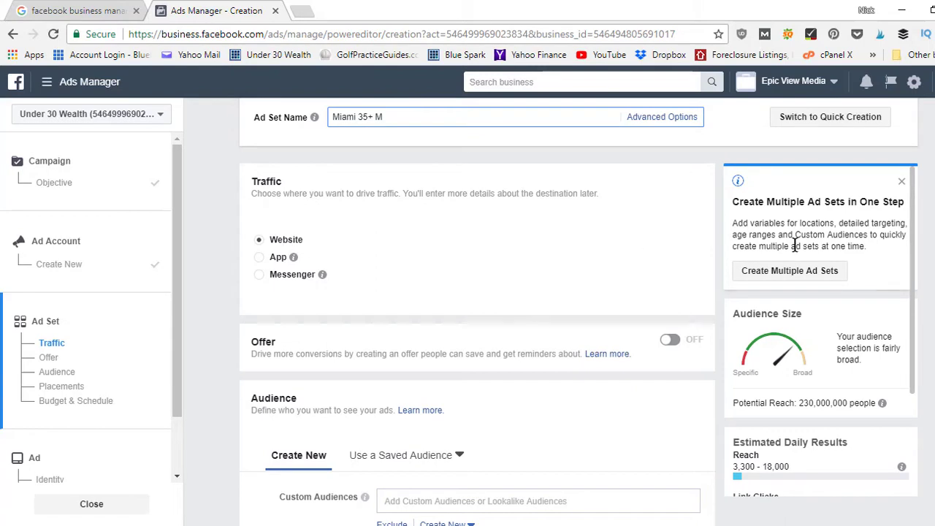
pyautogui.scroll(-5, 794, 244)
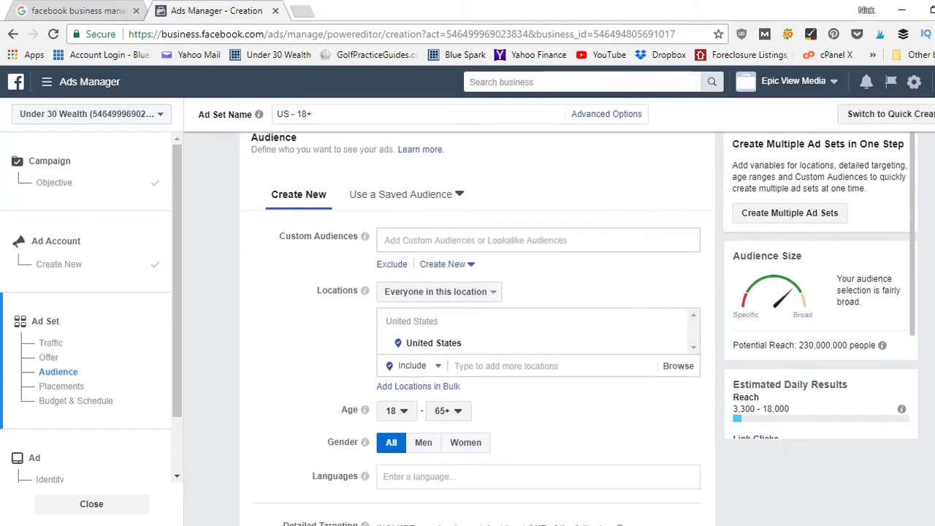
pyautogui.scroll(1, 477, 328)
pyautogui.scroll(-1, 478, 329)
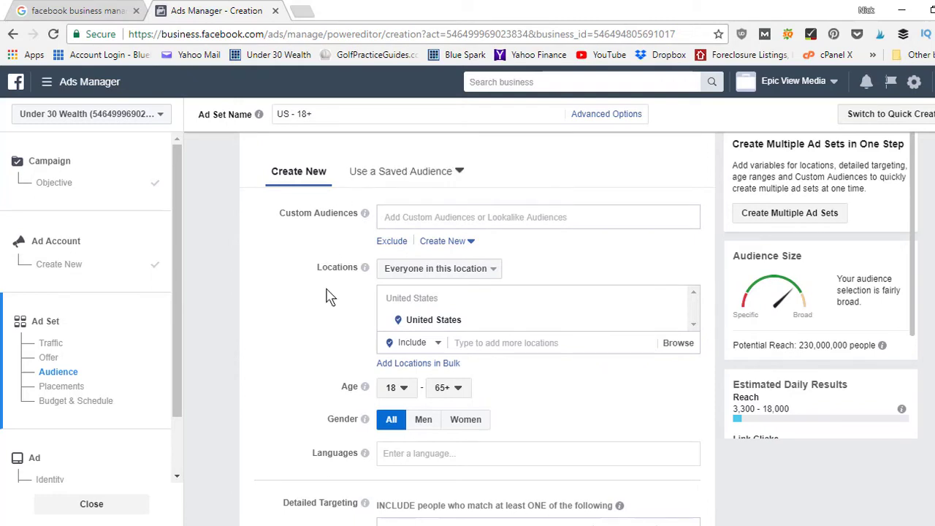
pyautogui.click(477, 343)
pyautogui.write('miam')
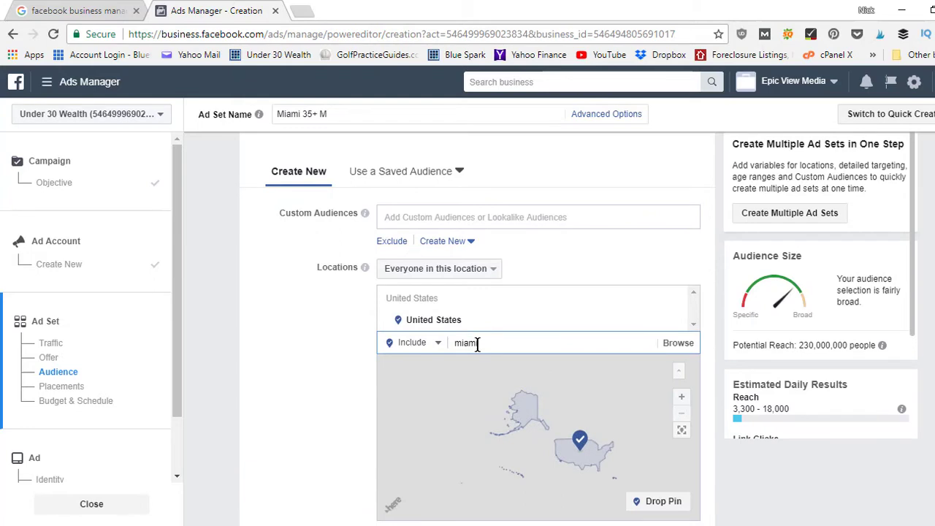
pyautogui.write('i')
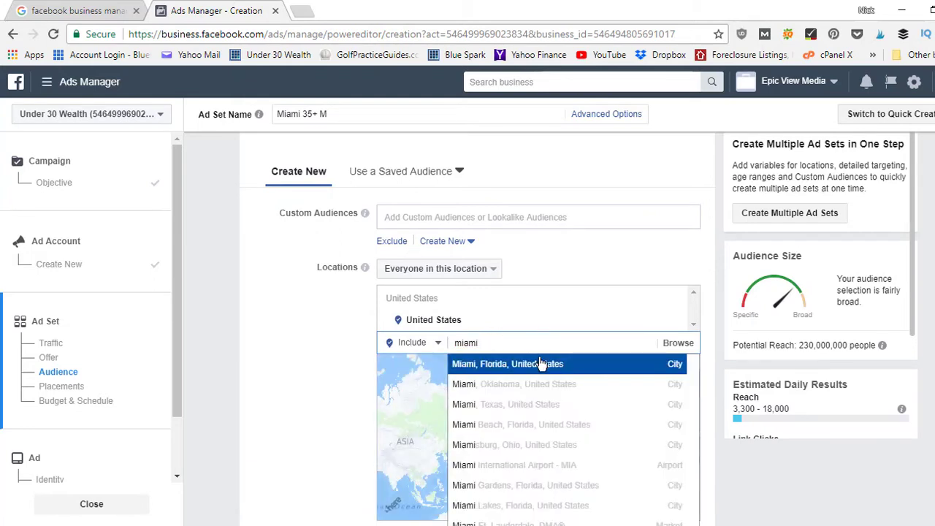
pyautogui.click(511, 365)
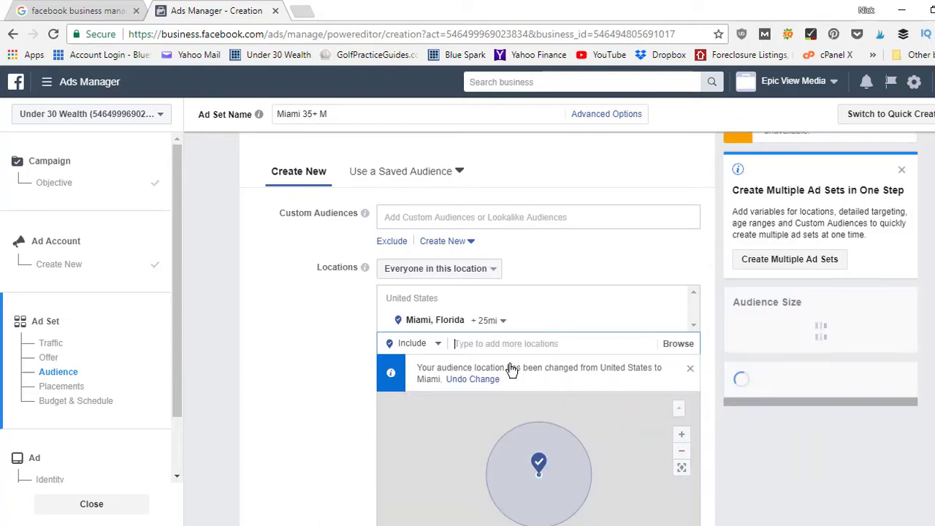
# Limit the Miami location to the current city only, without a surrounding radius.
pyautogui.click(494, 322)
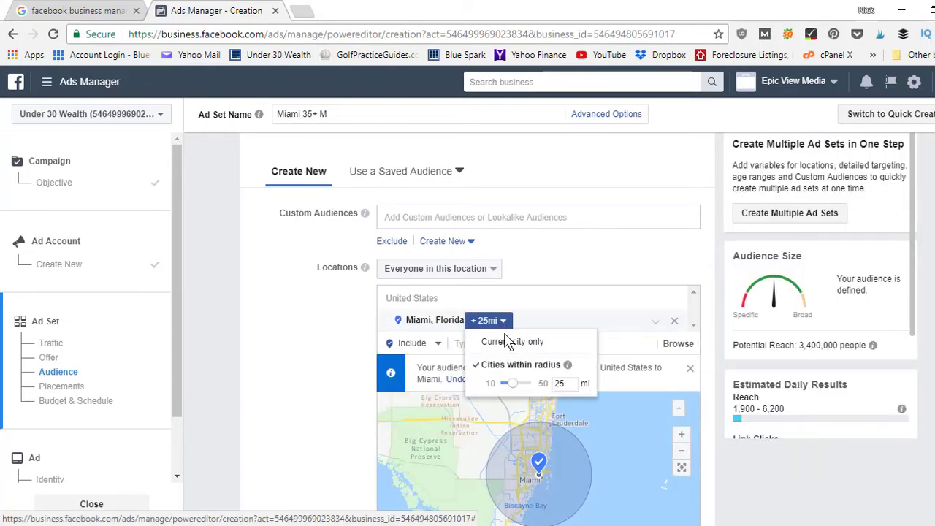
pyautogui.click(506, 343)
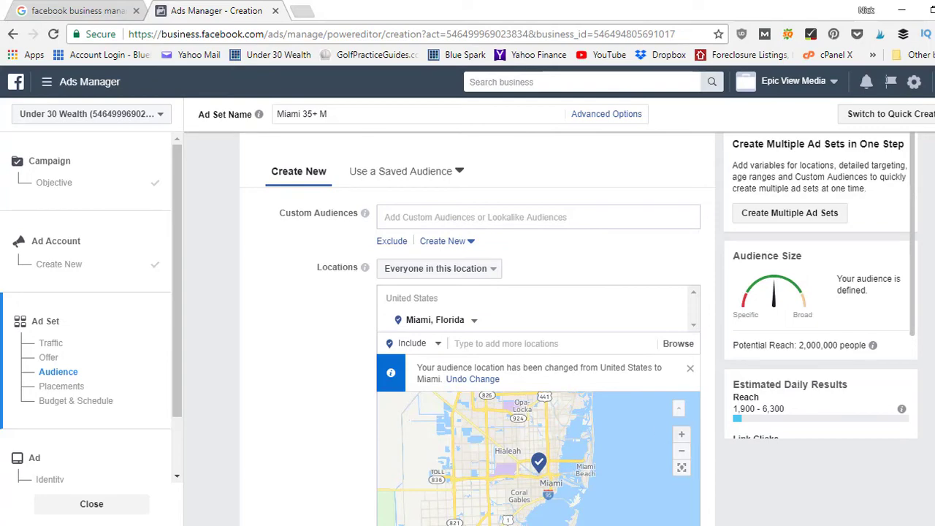
pyautogui.scroll(-2, 468, 329)
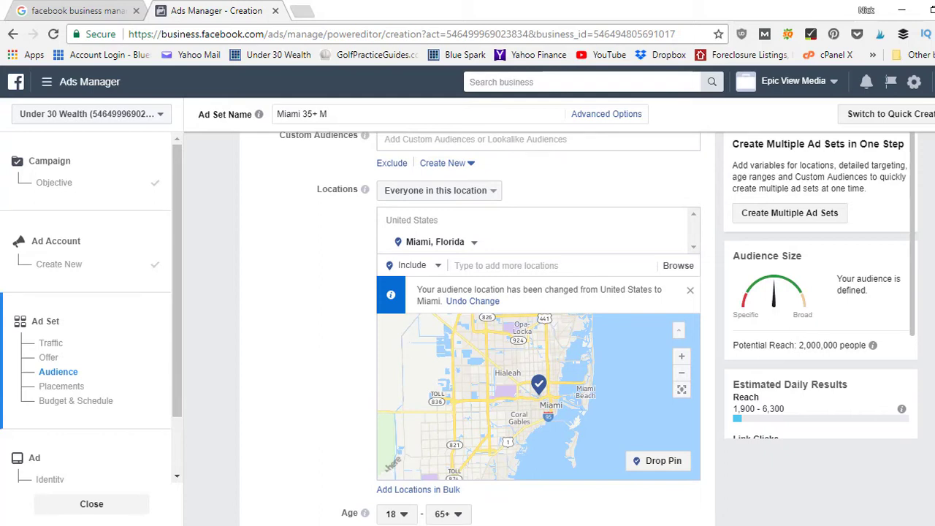
pyautogui.click(474, 242)
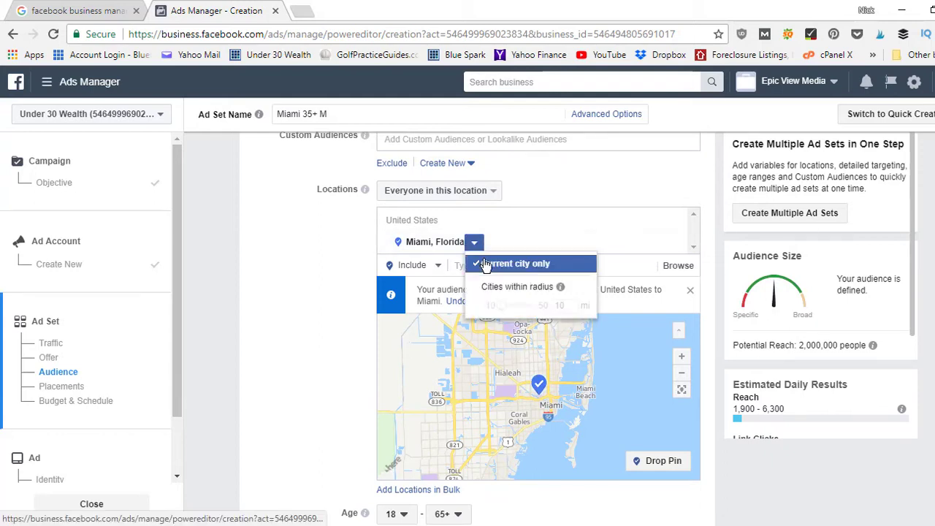
pyautogui.click(475, 242)
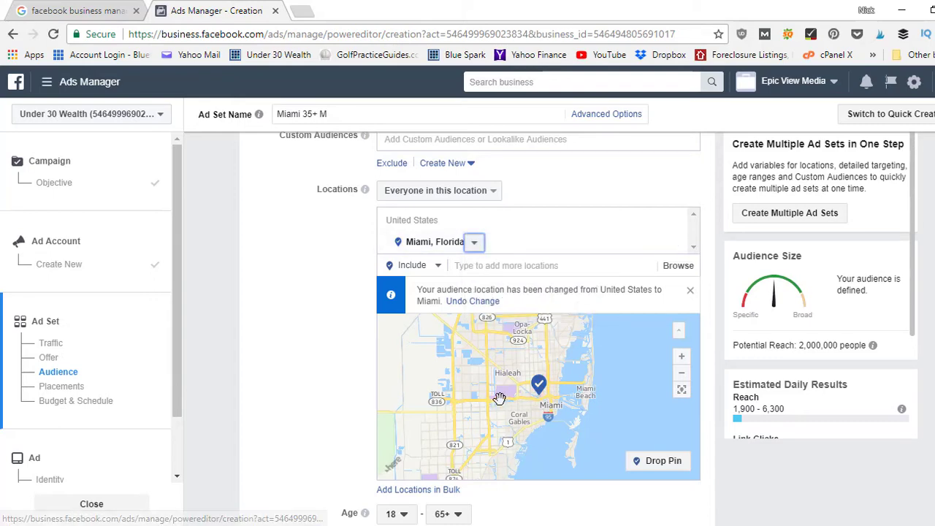
# Set the audience's minimum age to 35 and its gender to Men, matching the ad set name.
pyautogui.scroll(-3, 499, 397)
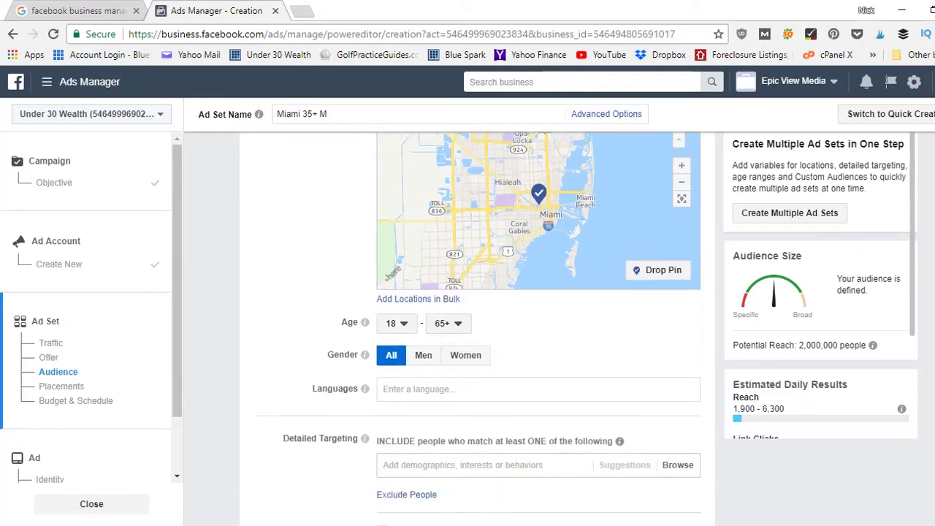
pyautogui.scroll(-1, 499, 365)
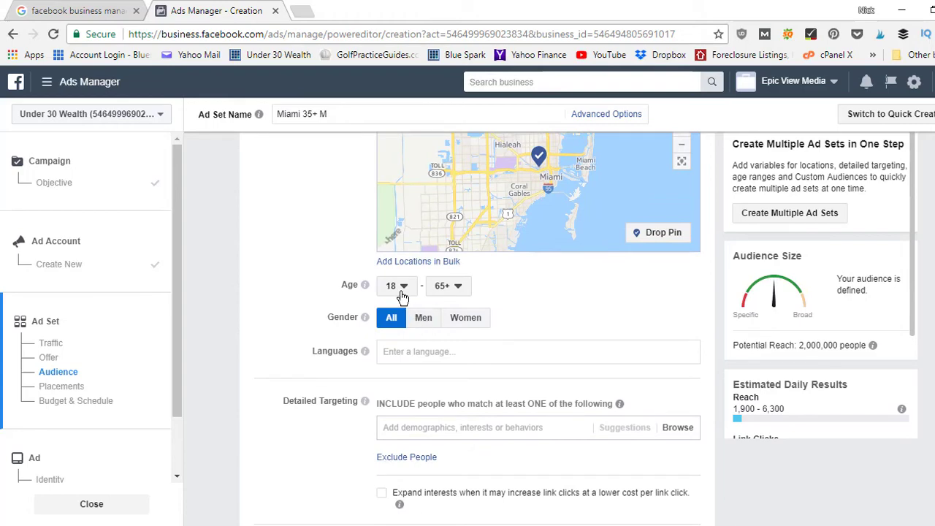
pyautogui.scroll(8, 467, 292)
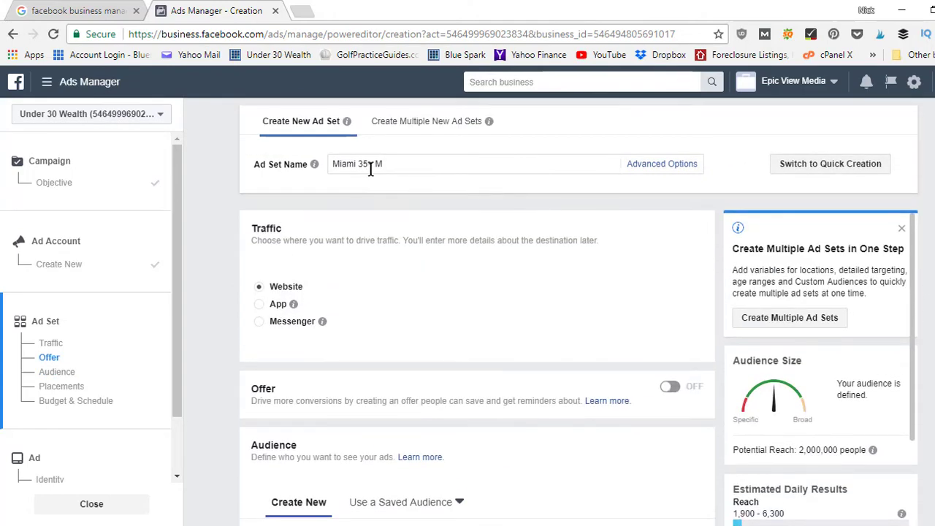
pyautogui.scroll(-8, 401, 248)
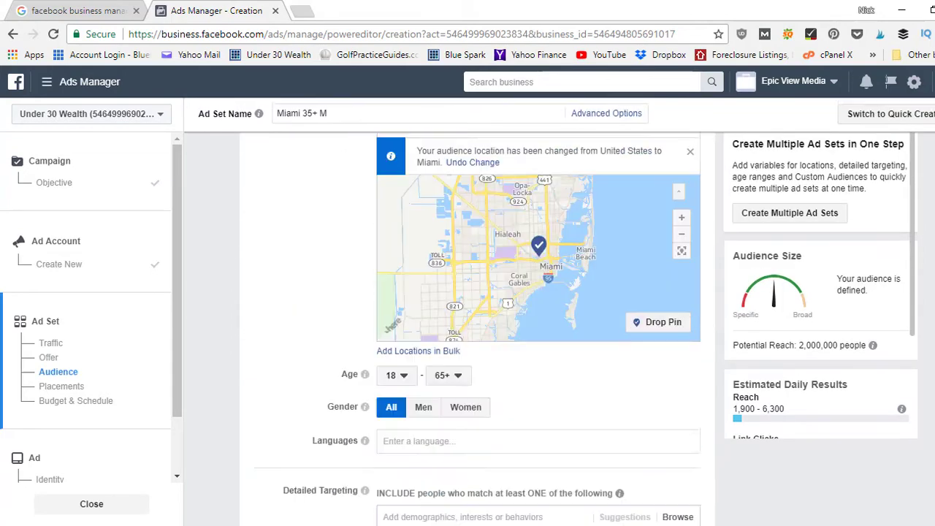
pyautogui.click(401, 219)
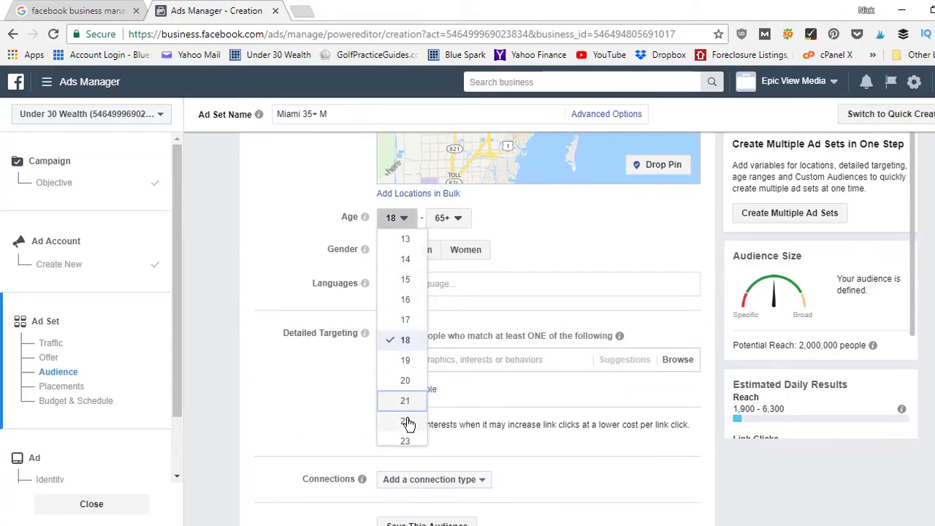
pyautogui.scroll(-4, 407, 423)
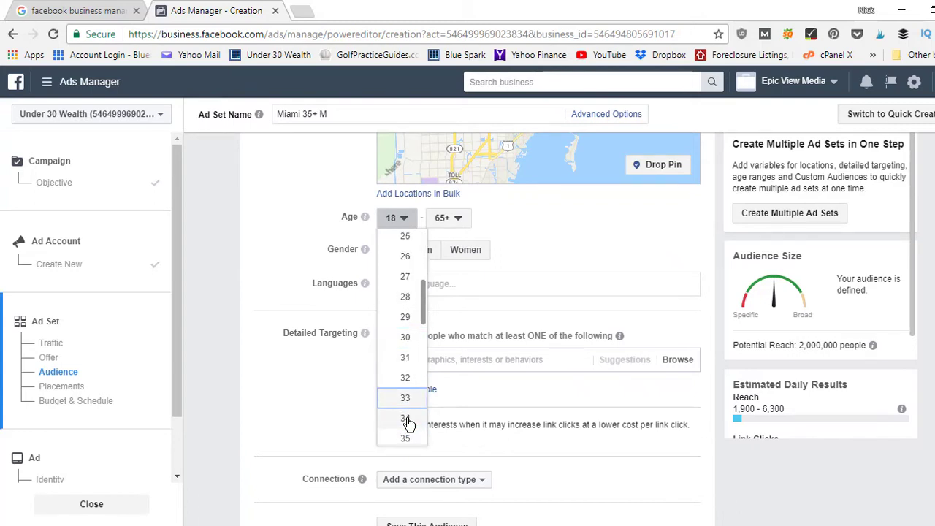
pyautogui.click(407, 438)
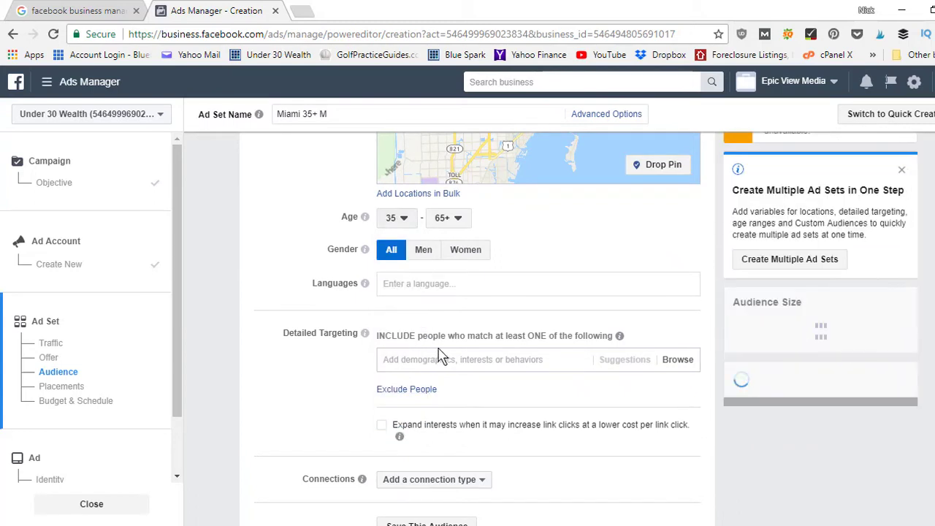
pyautogui.click(424, 252)
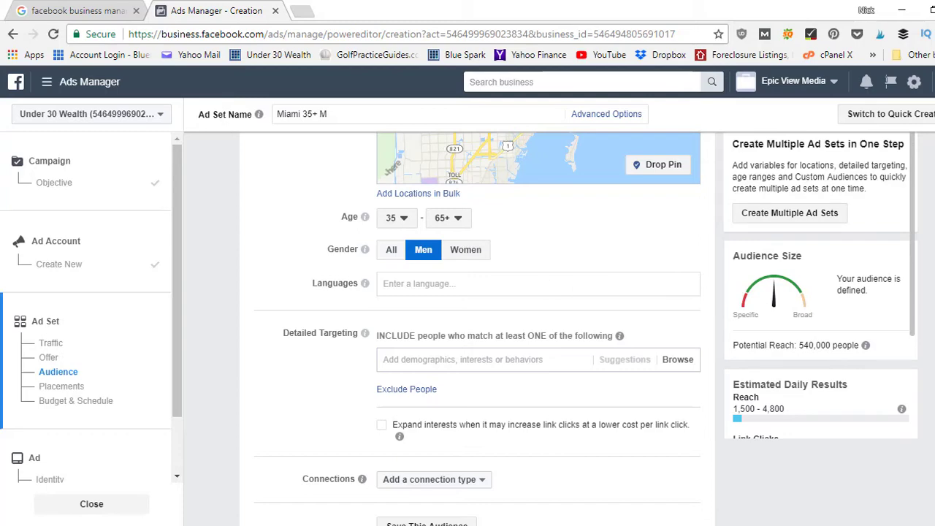
pyautogui.scroll(8, 503, 161)
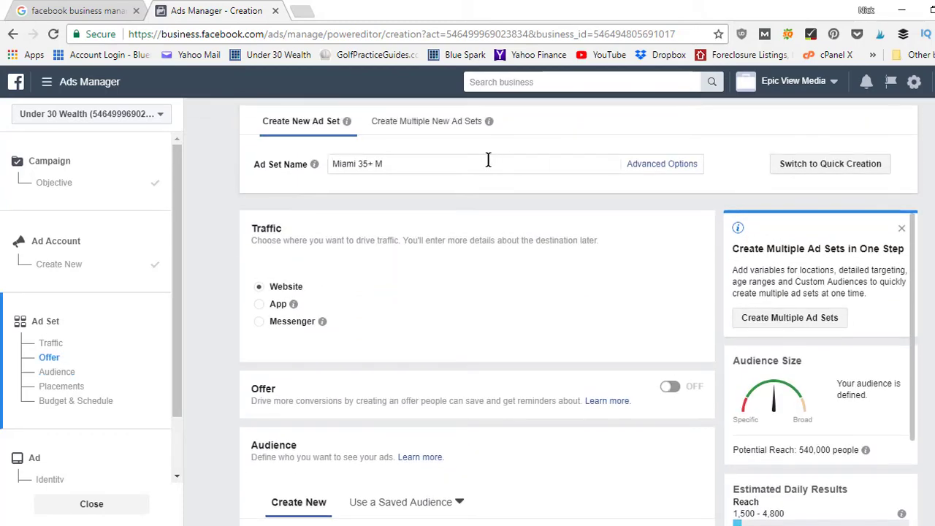
# Try adding the word Spanish to the end of the ad set name, and remove it again.
pyautogui.click(487, 159)
pyautogui.write('Spanish')
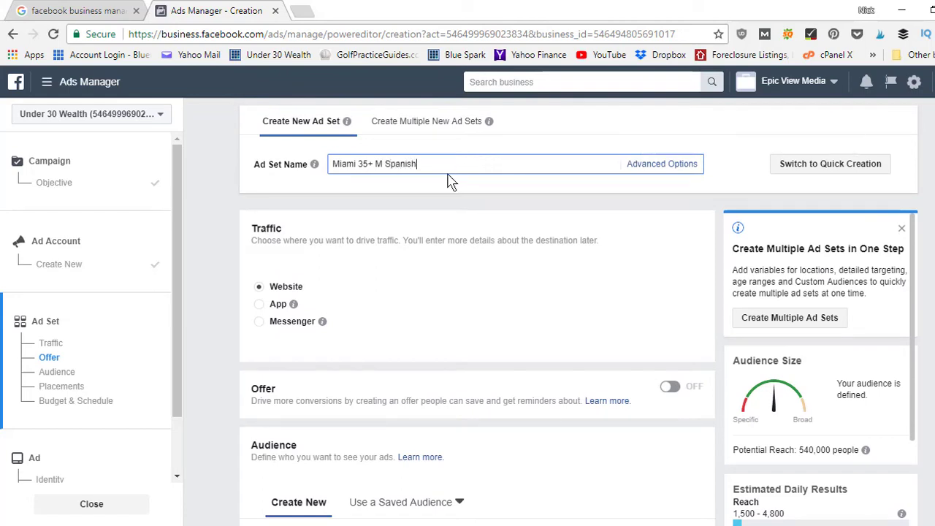
pyautogui.press('BackSpace')
pyautogui.press('BackSpace')
pyautogui.press('BackSpace')
pyautogui.press('BackSpace')
pyautogui.press('BackSpace')
pyautogui.press('BackSpace')
pyautogui.press('BackSpace')
pyautogui.press('BackSpace')
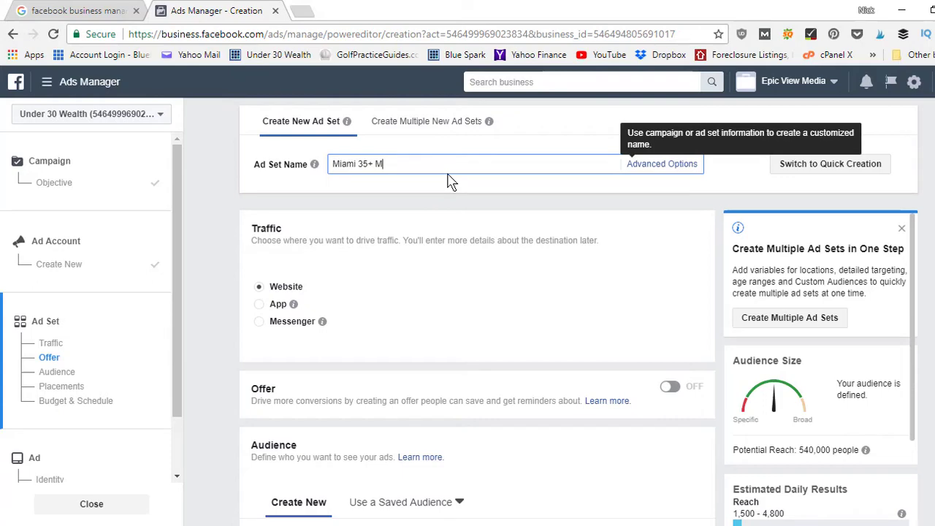
# Add the HGTV interest to the audience's detailed targeting, and remove it again.
pyautogui.scroll(-10, 451, 181)
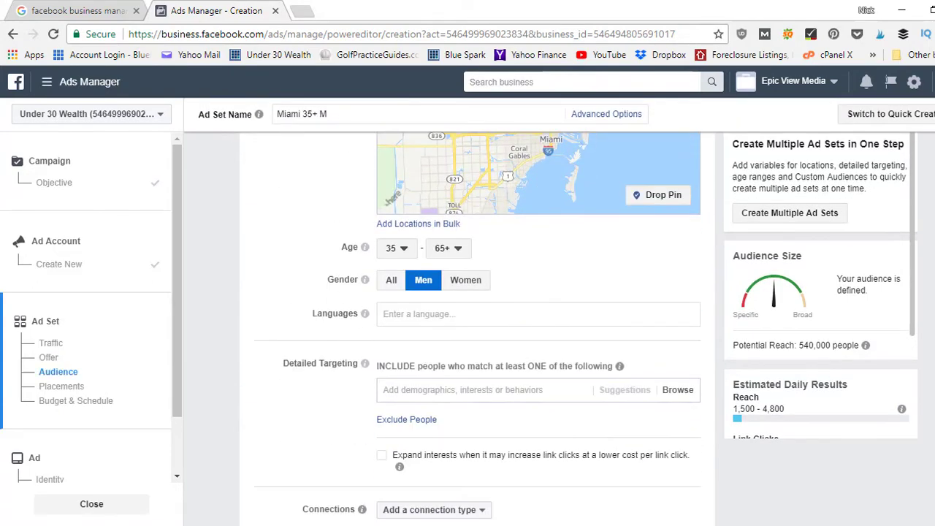
pyautogui.scroll(-1, 477, 325)
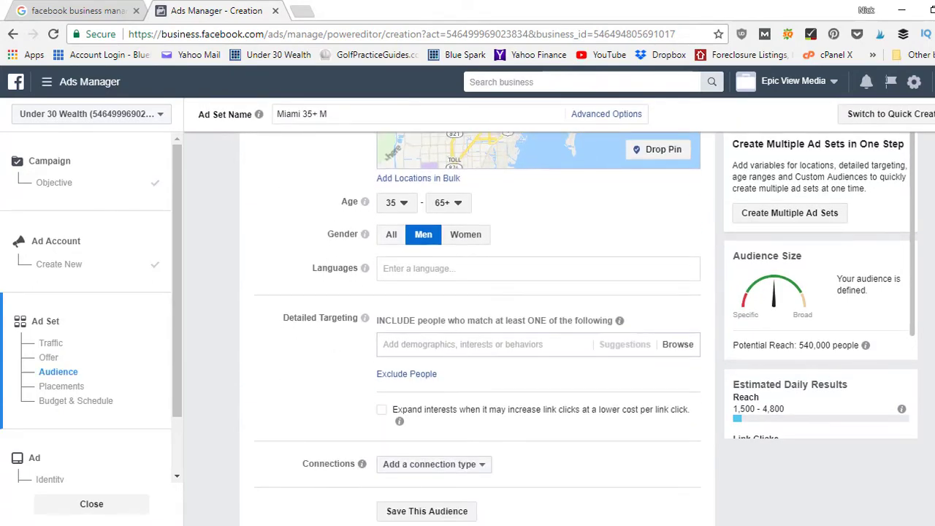
pyautogui.scroll(-1, 478, 325)
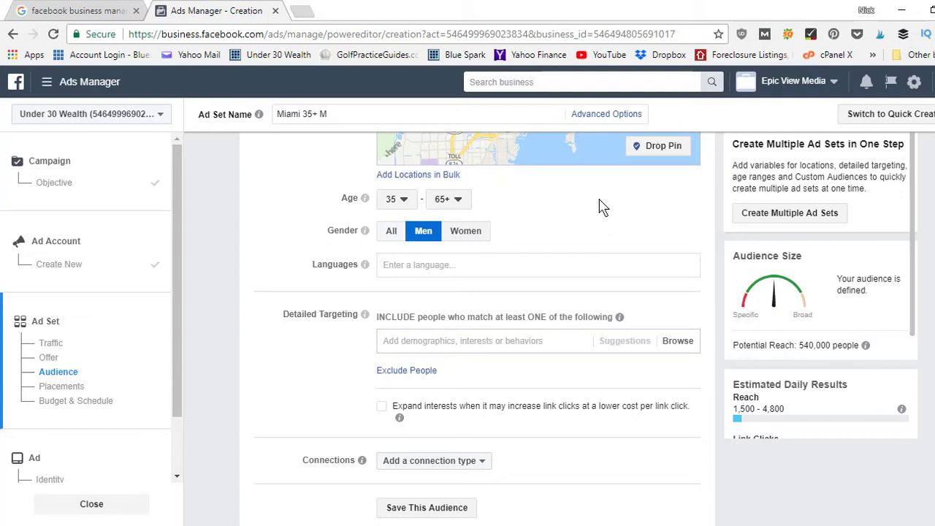
pyautogui.scroll(-2, 477, 325)
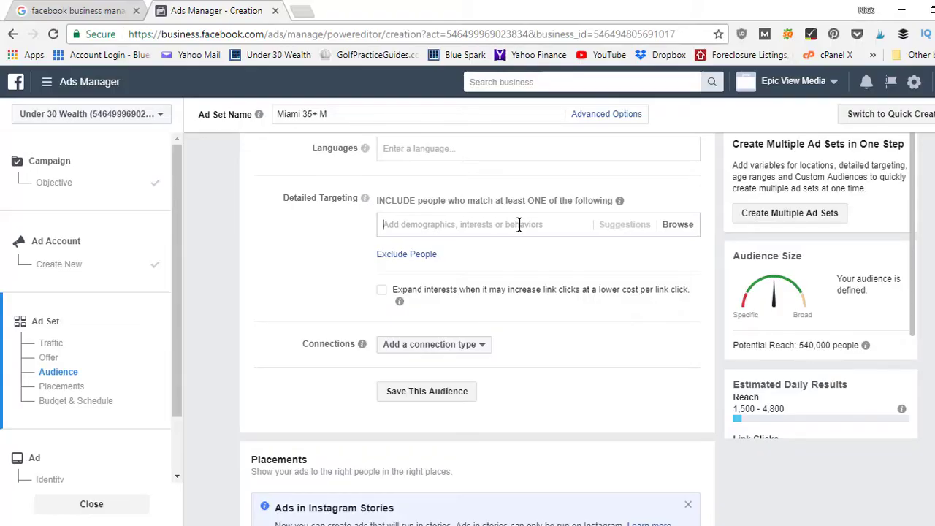
pyautogui.click(518, 224)
pyautogui.write('hgt')
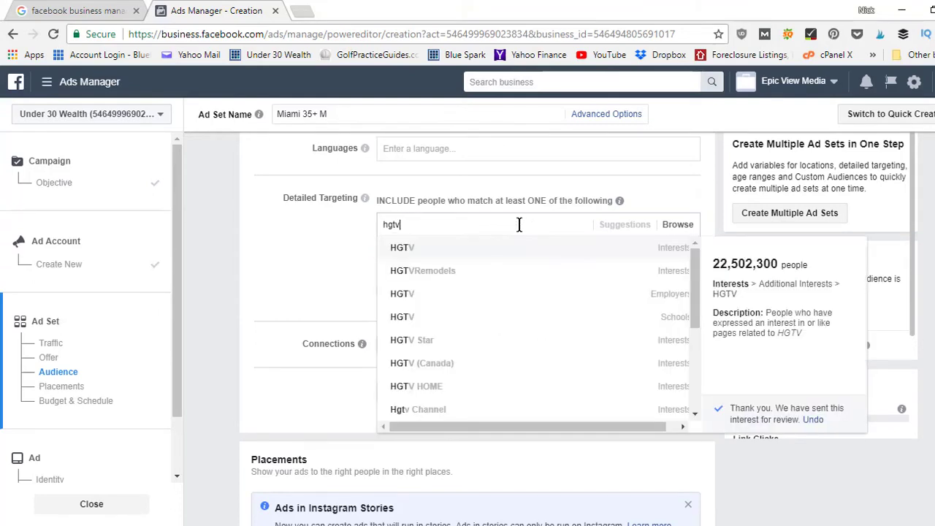
pyautogui.write('v')
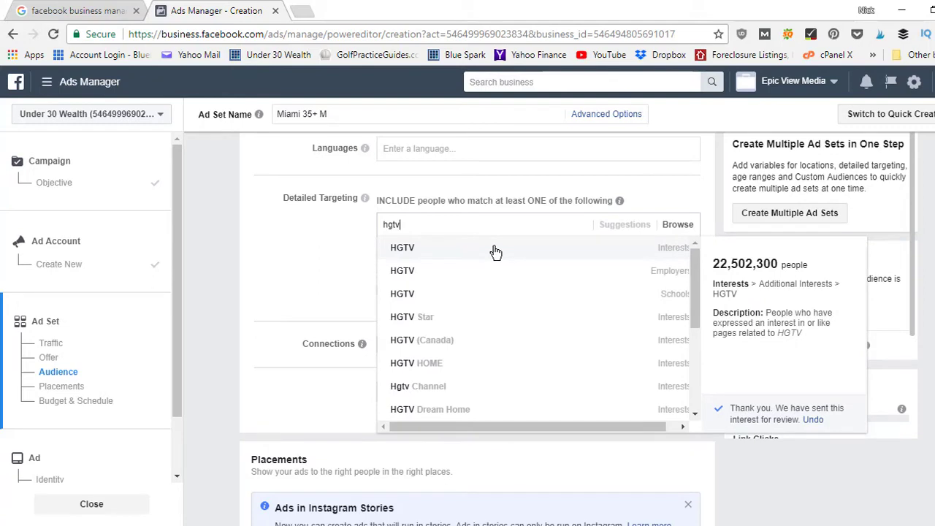
pyautogui.click(496, 252)
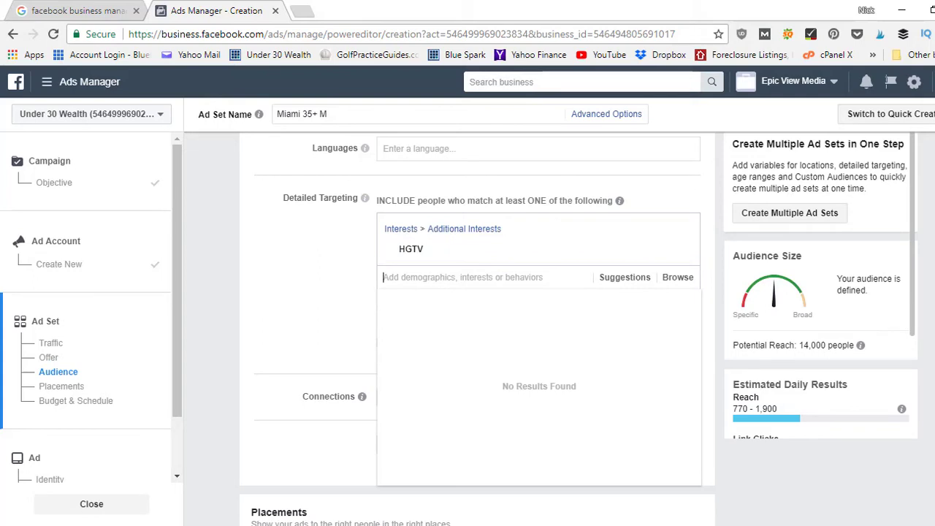
pyautogui.moveTo(617, 254)
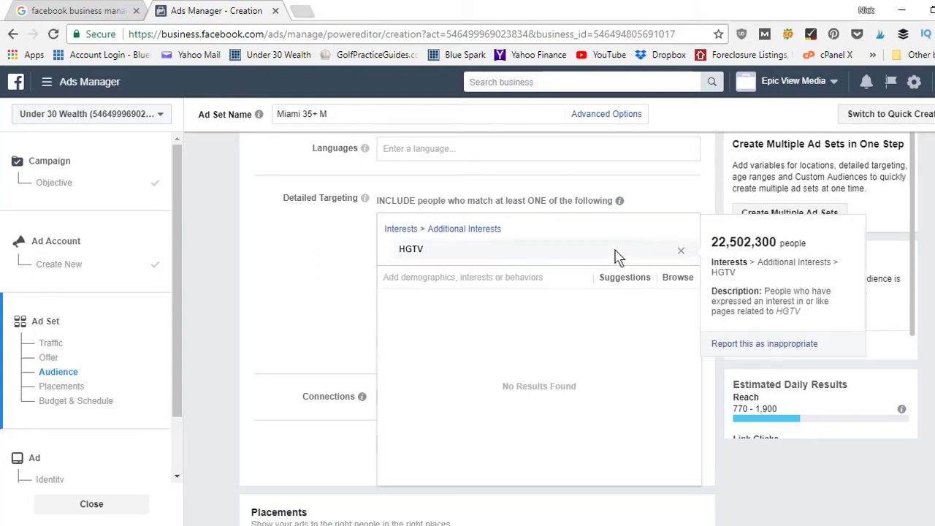
pyautogui.click(680, 252)
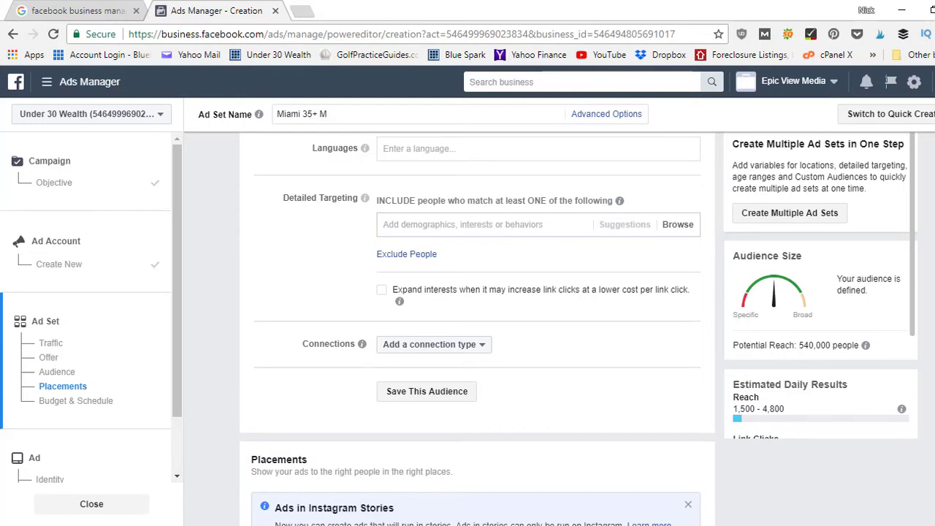
# Search the detailed targeting options for fitness, and clear the search without adding any of them.
pyautogui.scroll(3, 553, 252)
pyautogui.scroll(-2, 552, 251)
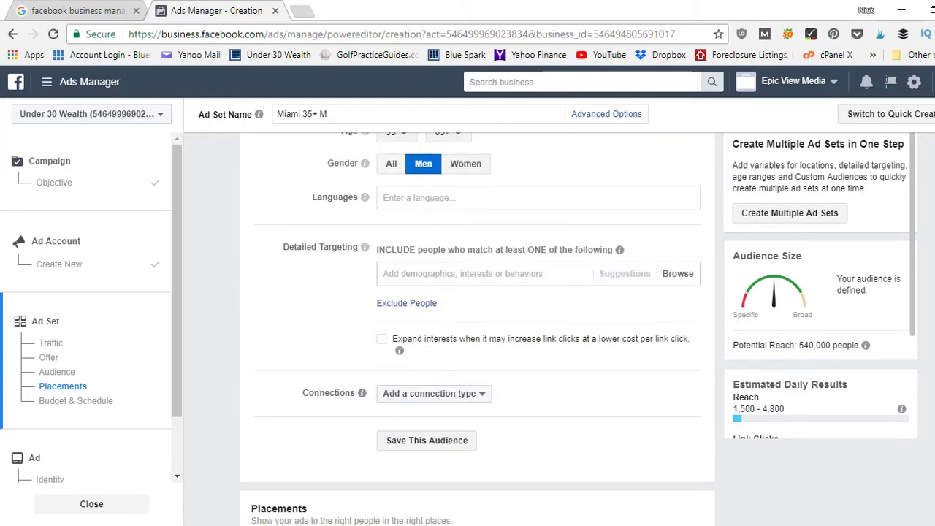
pyautogui.click(511, 273)
pyautogui.write('fitness')
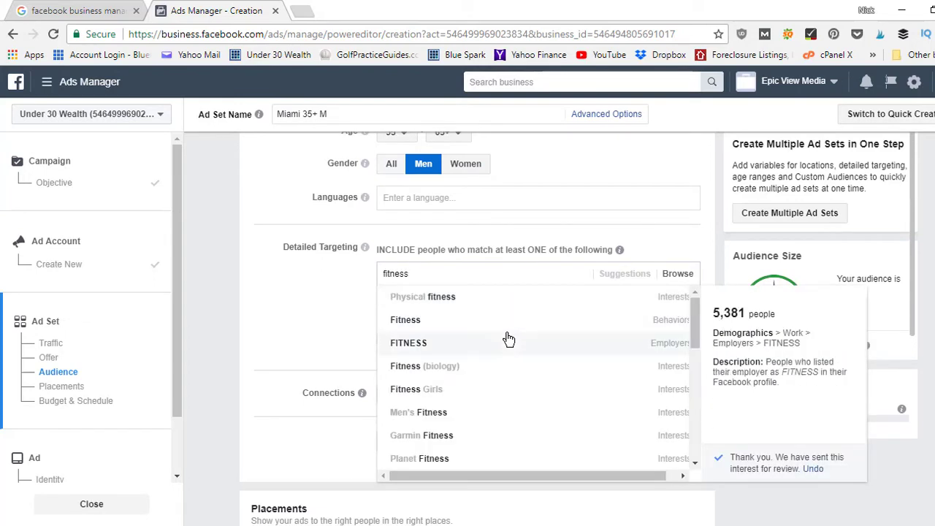
pyautogui.press('BackSpace')
pyautogui.press('BackSpace')
pyautogui.press('BackSpace')
pyautogui.press('BackSpace')
pyautogui.press('BackSpace')
pyautogui.press('BackSpace')
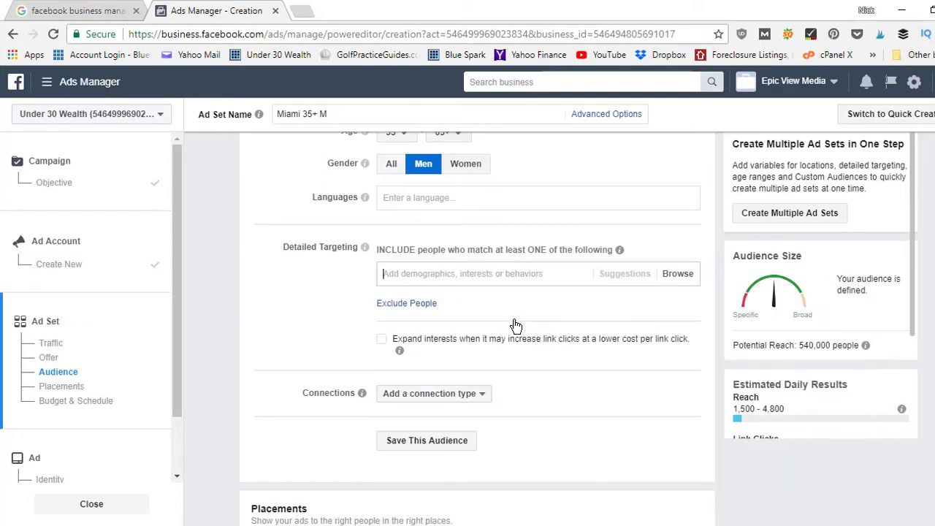
pyautogui.click(340, 309)
# Switch the ad set to Edit Placements and review the placements listed for Facebook, Instagram, Audience Network and Messenger.
pyautogui.scroll(-3, 464, 270)
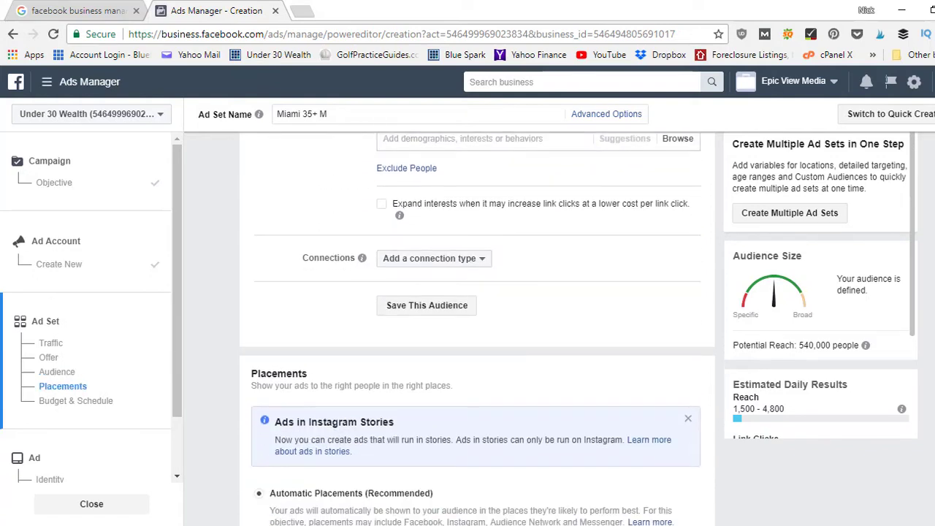
pyautogui.scroll(1, 477, 329)
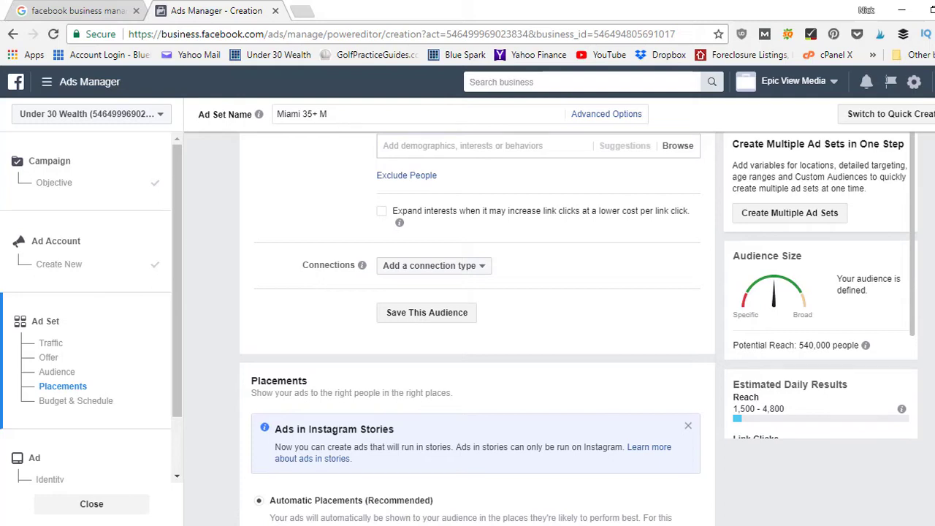
pyautogui.scroll(-2, 477, 328)
pyautogui.scroll(-1, 476, 328)
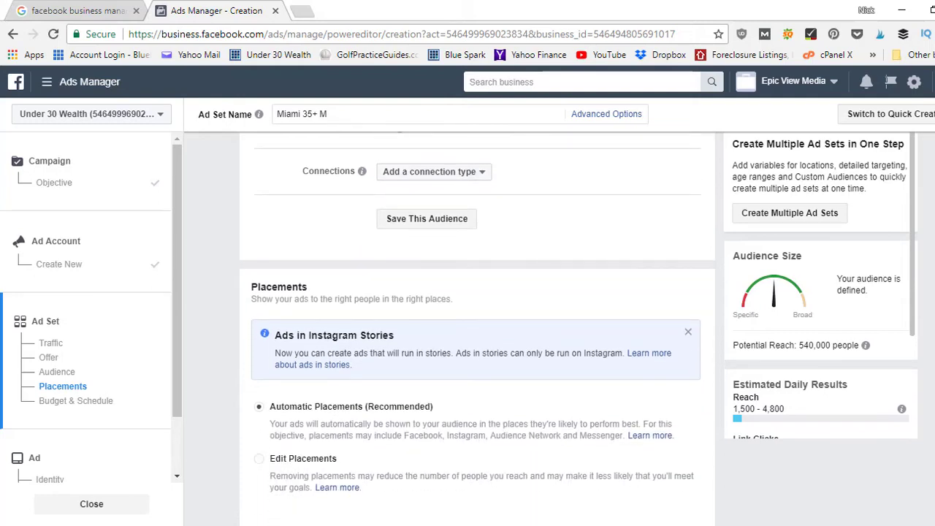
pyautogui.scroll(-1, 526, 241)
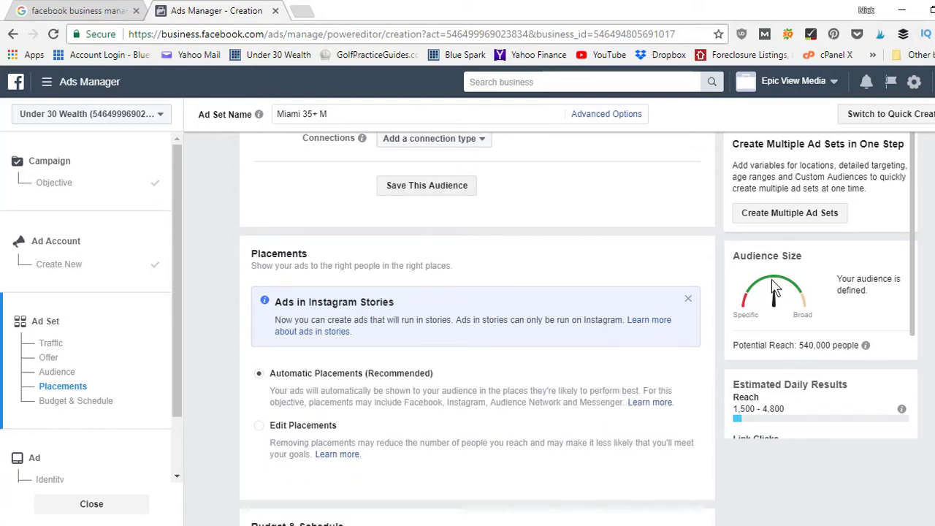
pyautogui.scroll(-3, 443, 196)
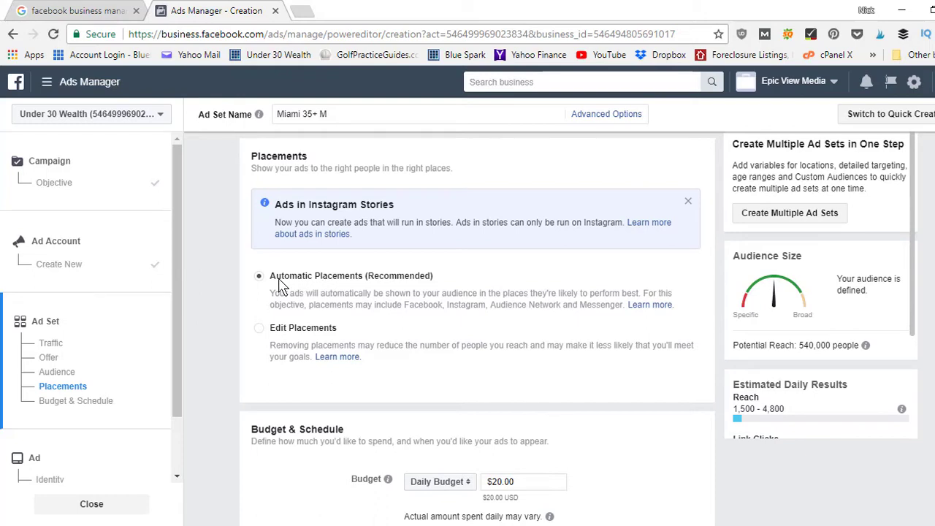
pyautogui.click(260, 329)
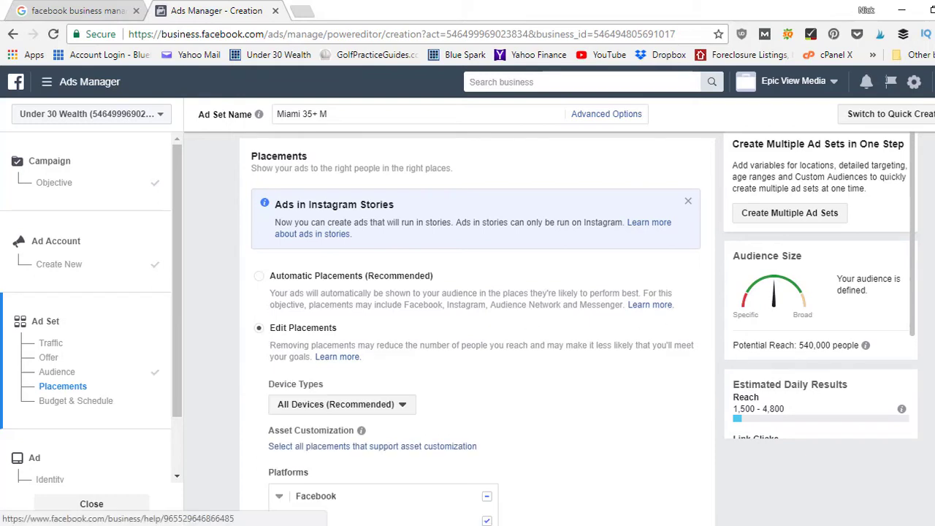
pyautogui.scroll(-5, 475, 328)
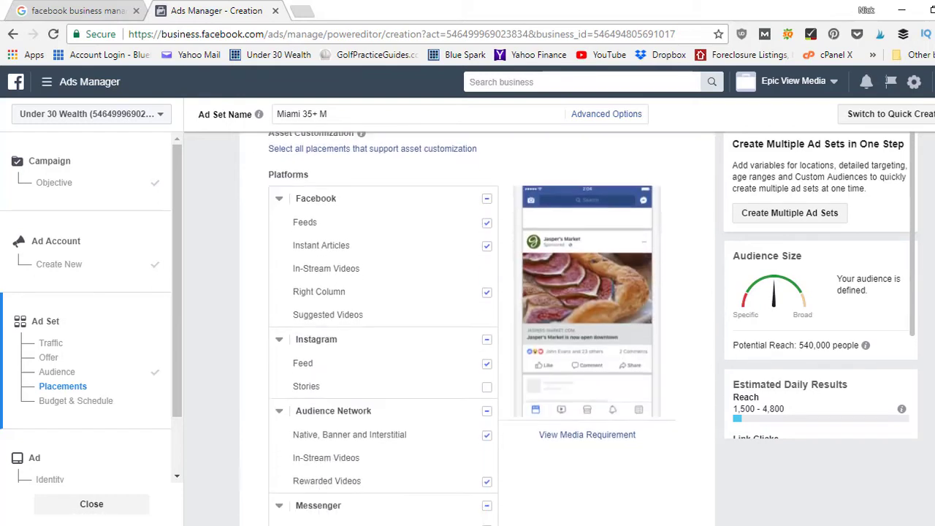
pyautogui.scroll(1, 409, 292)
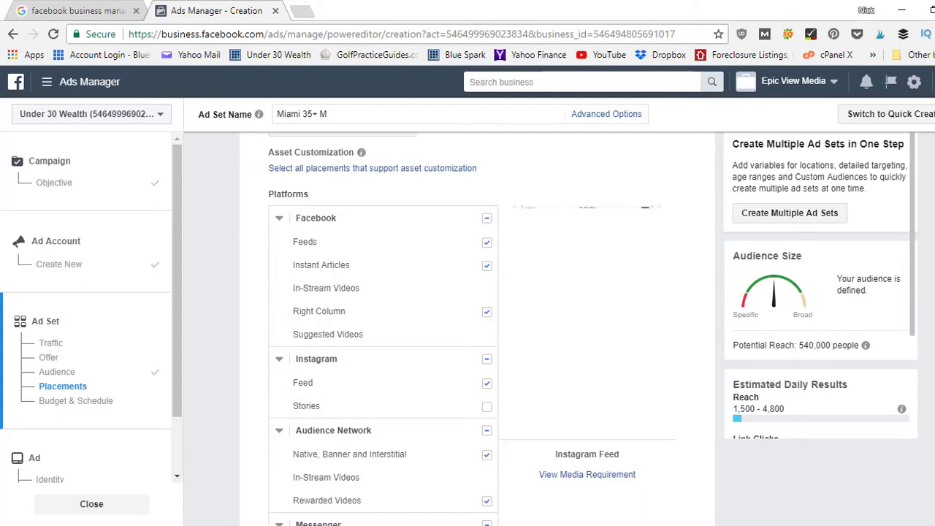
pyautogui.scroll(-3, 417, 407)
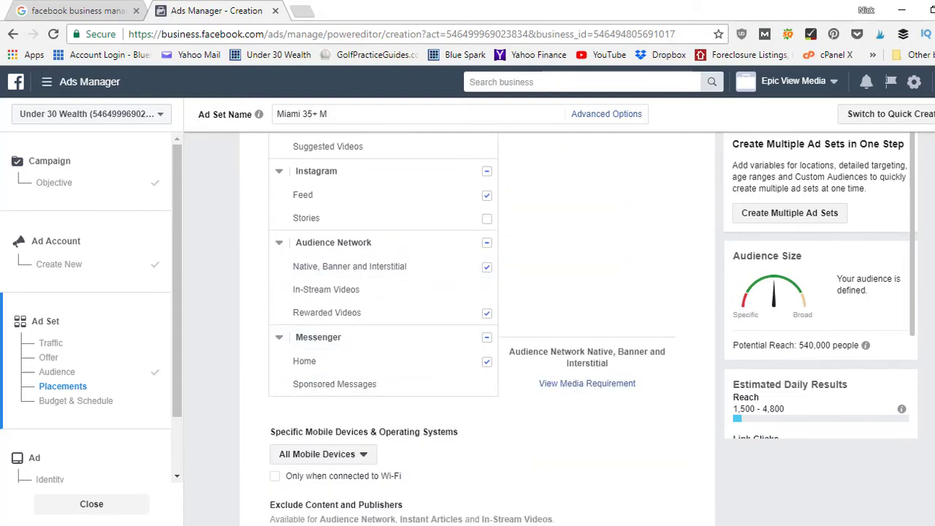
pyautogui.scroll(3, 471, 328)
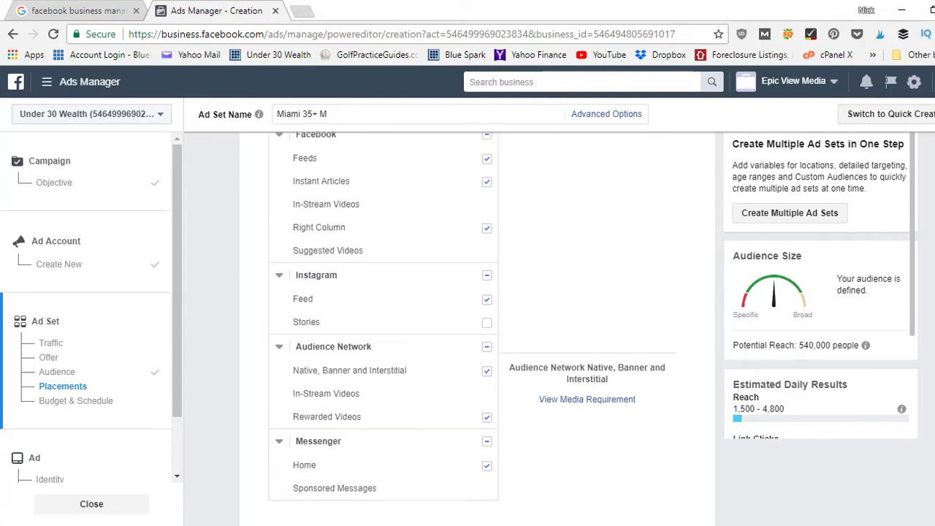
pyautogui.scroll(-1, 383, 314)
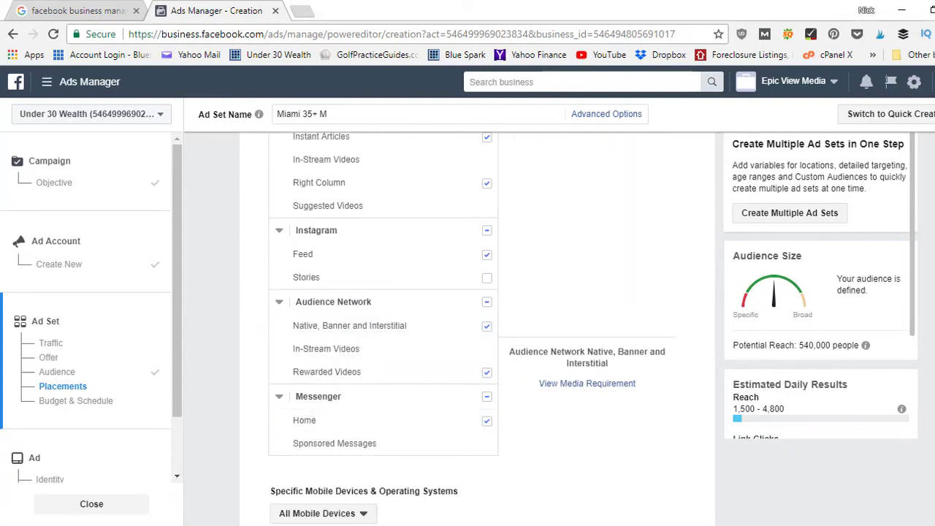
pyautogui.scroll(1, 384, 314)
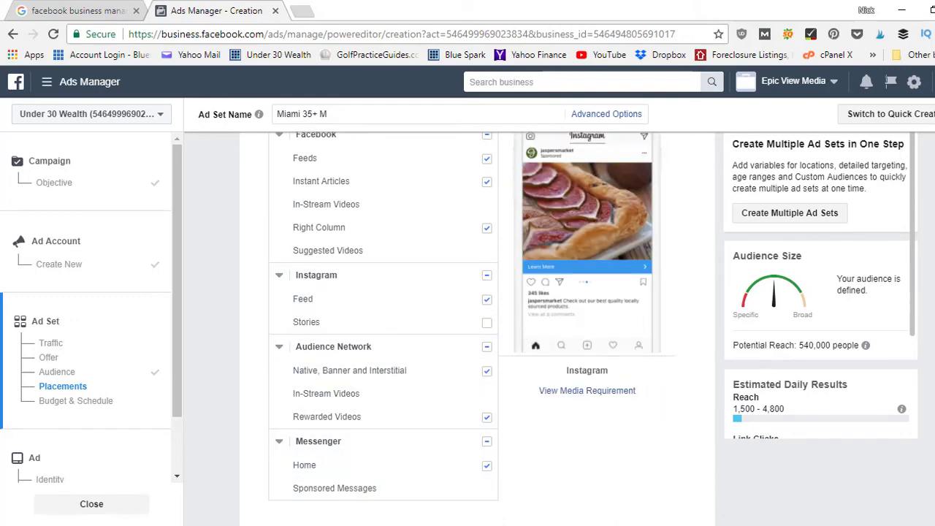
# Set the ad set's placements back to Automatic Placements (Recommended).
pyautogui.scroll(4, 453, 344)
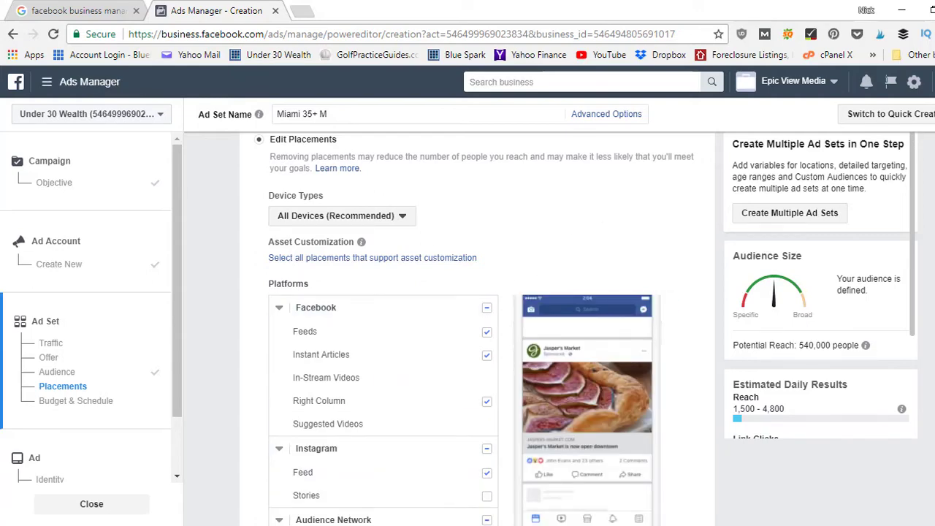
pyautogui.scroll(2, 348, 281)
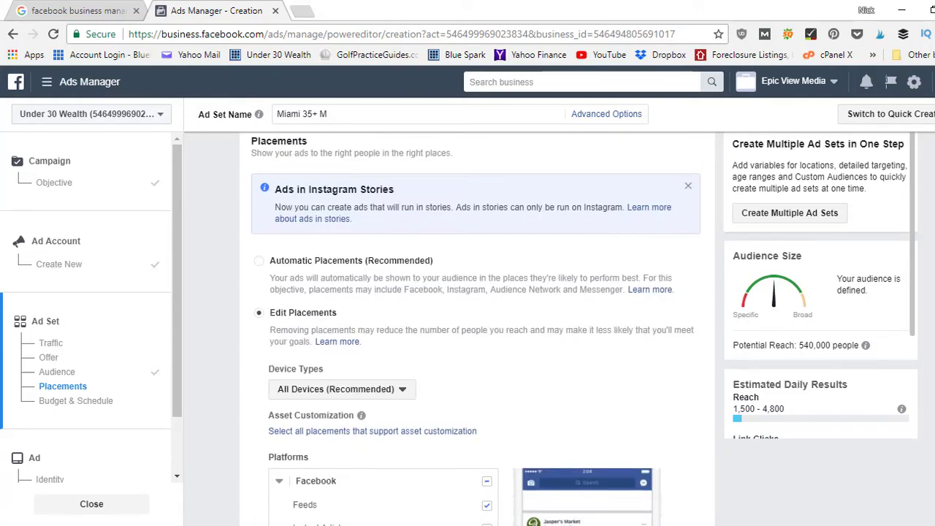
pyautogui.click(259, 260)
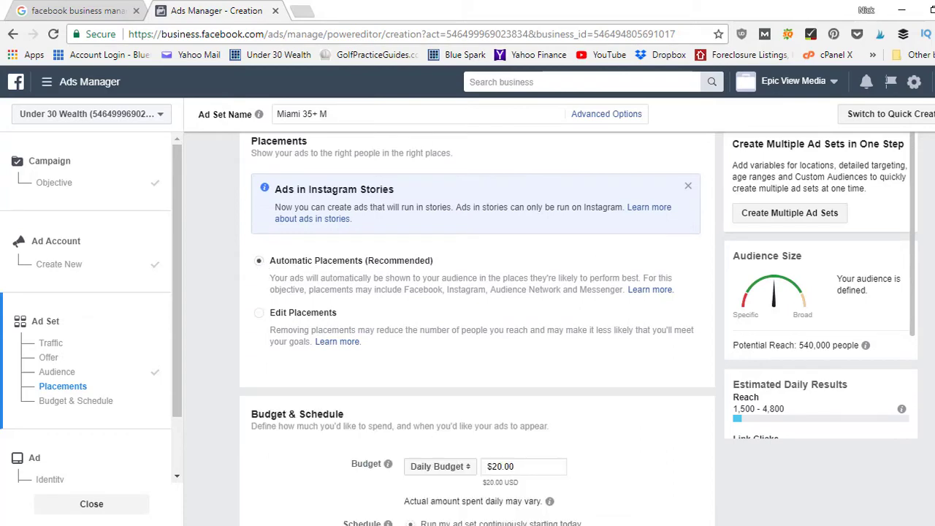
# Review the ad set's budget and schedule, ad delivery optimization and audience settings.
pyautogui.scroll(-2, 477, 329)
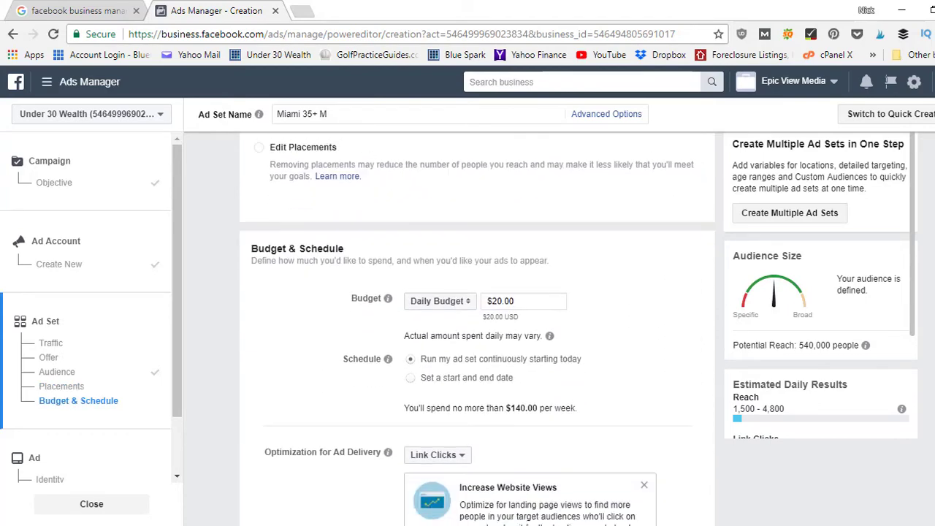
pyautogui.scroll(-2, 478, 329)
pyautogui.scroll(2, 478, 329)
pyautogui.scroll(-1, 478, 329)
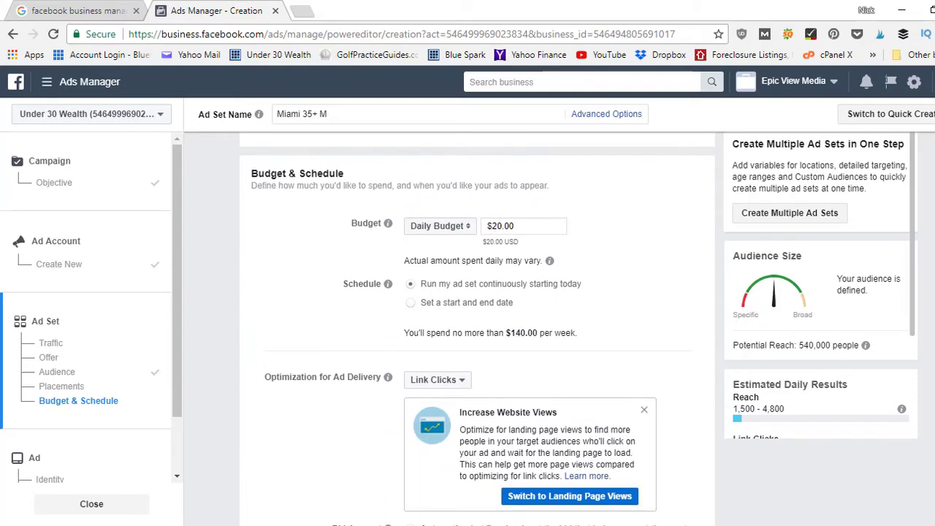
pyautogui.scroll(-1, 478, 328)
pyautogui.scroll(13, 477, 329)
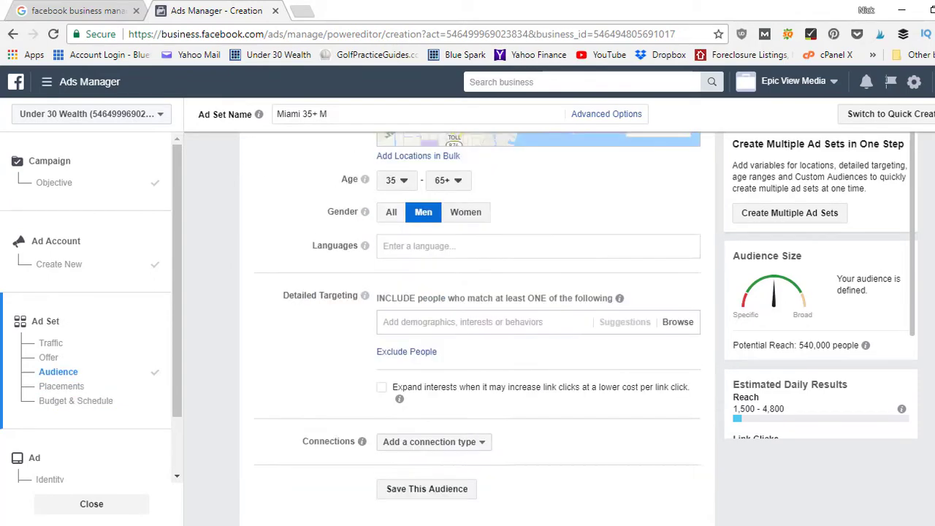
pyautogui.scroll(1, 477, 328)
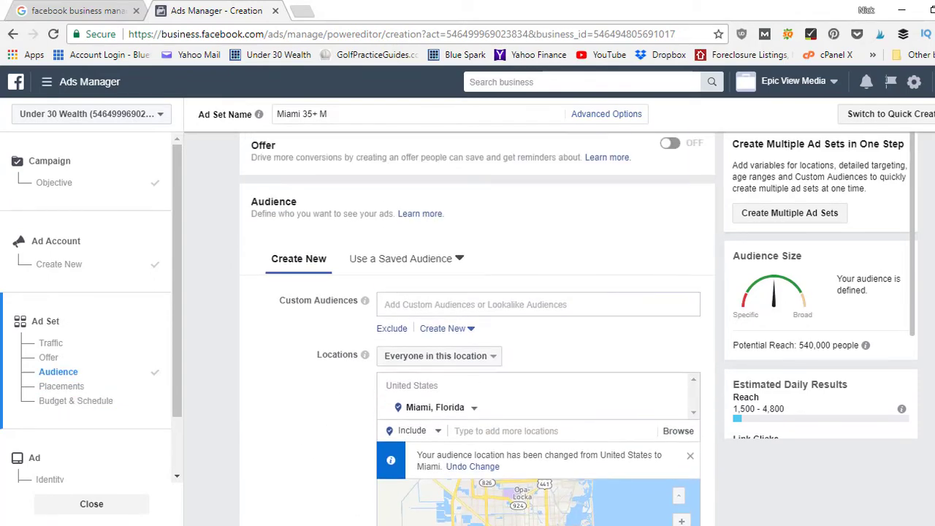
pyautogui.scroll(2, 478, 329)
pyautogui.scroll(-3, 477, 329)
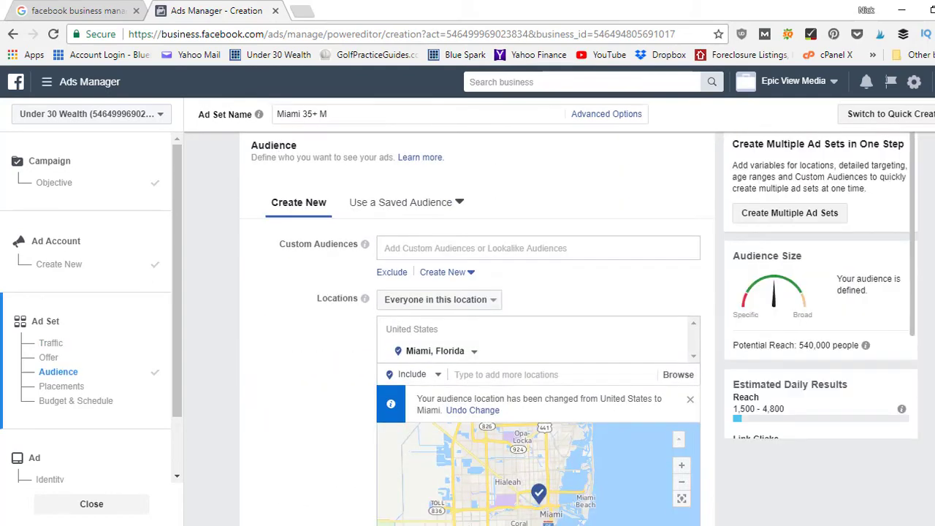
pyautogui.scroll(-9, 477, 329)
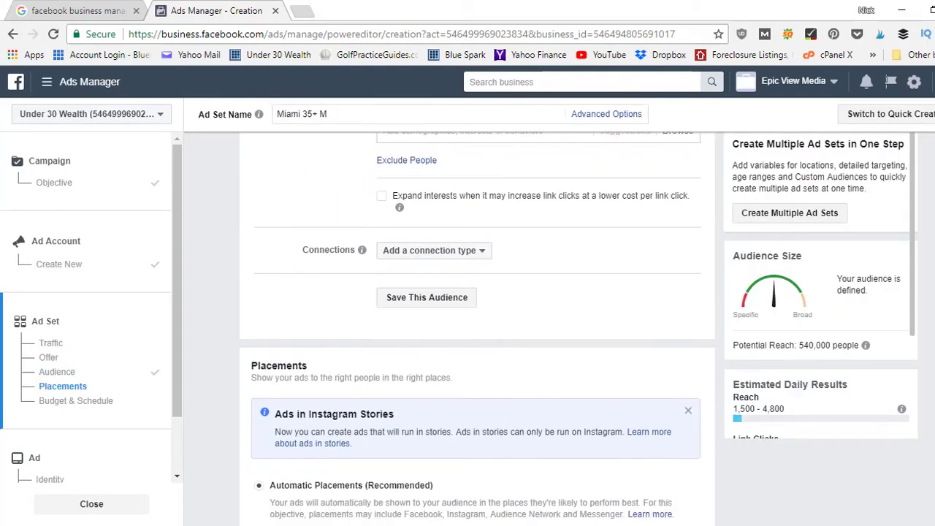
# Set the ad set's daily budget to $5.00.
pyautogui.scroll(-4, 582, 357)
pyautogui.scroll(2, 582, 357)
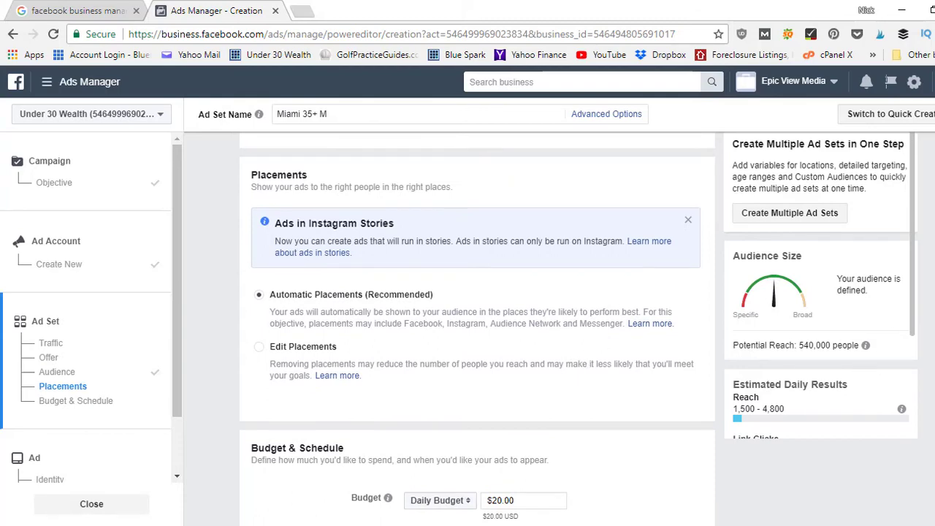
pyautogui.scroll(-4, 478, 329)
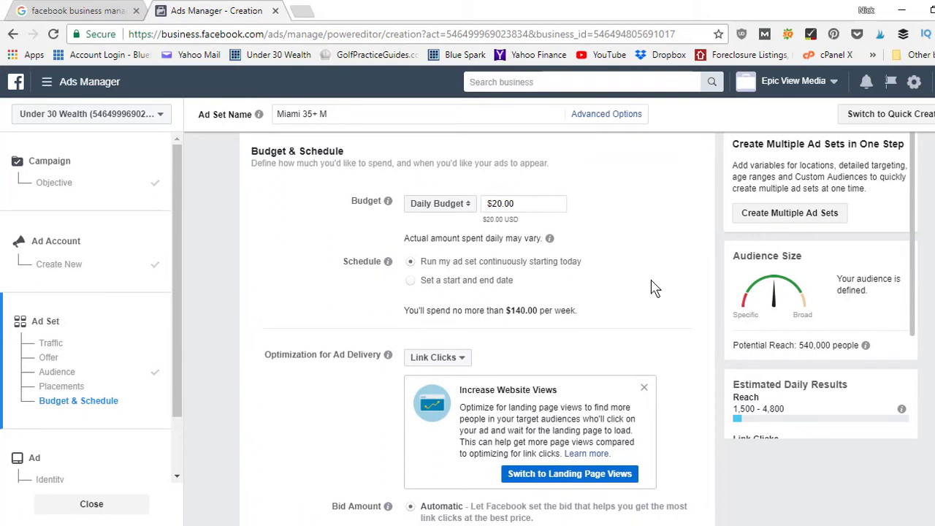
pyautogui.click(500, 208)
pyautogui.press('BackSpace')
pyautogui.write('5')
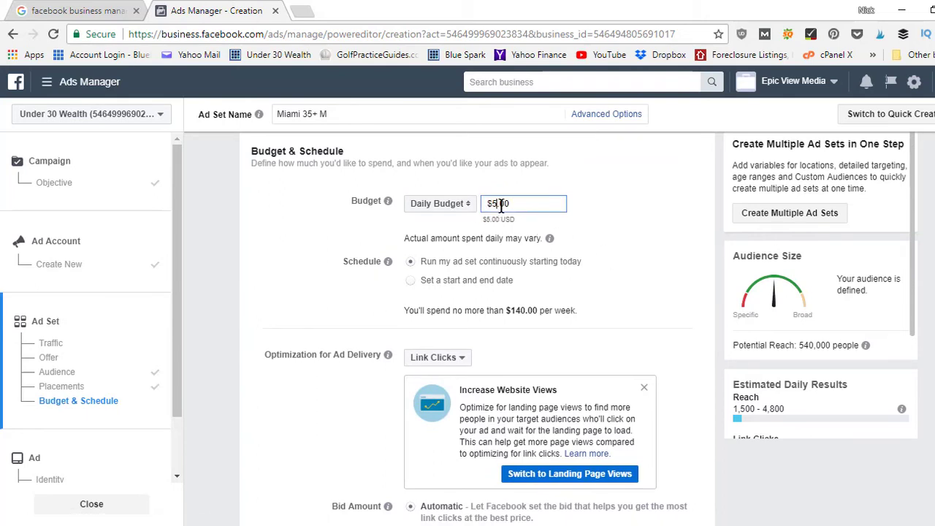
pyautogui.click(598, 210)
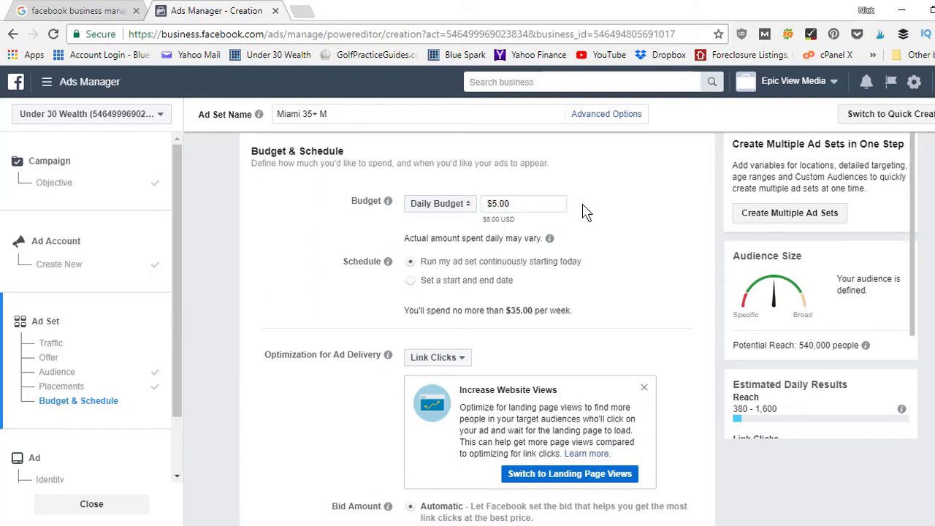
pyautogui.moveTo(349, 267)
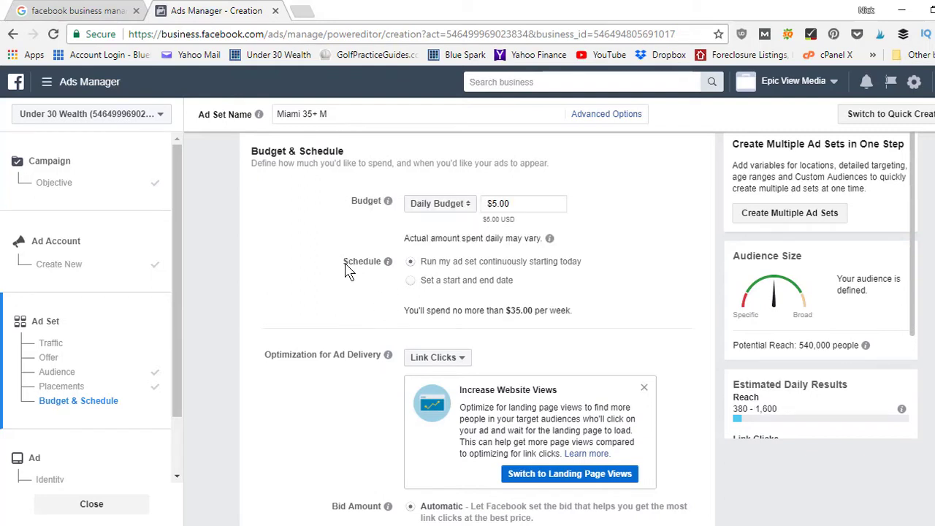
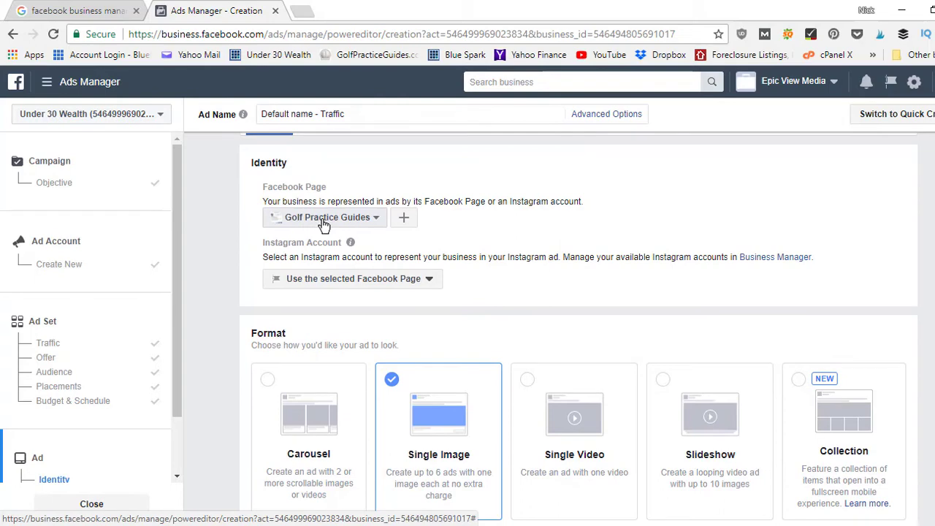
# Review the ad's Facebook Page and Instagram identity settings, the available ad formats and the fullscreen experience option.
pyautogui.scroll(1, 324, 225)
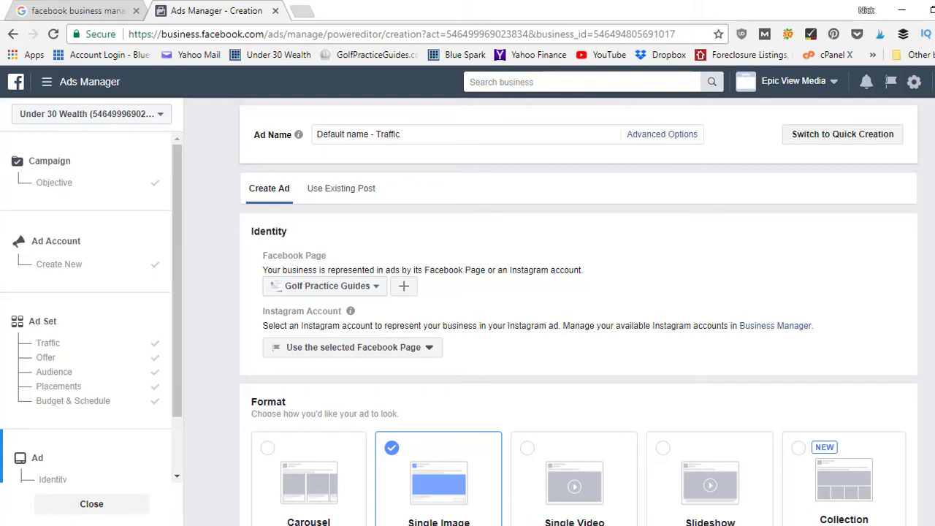
pyautogui.scroll(-2, 578, 311)
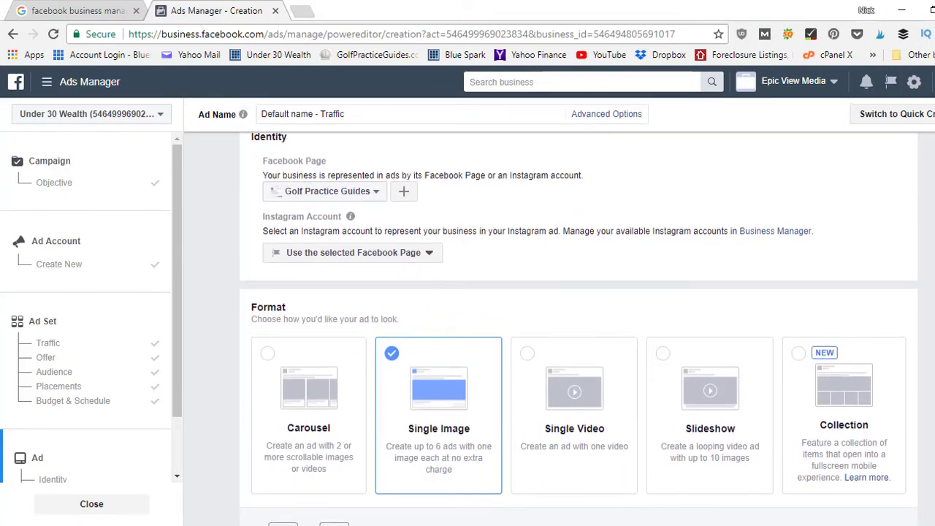
pyautogui.scroll(-1, 578, 310)
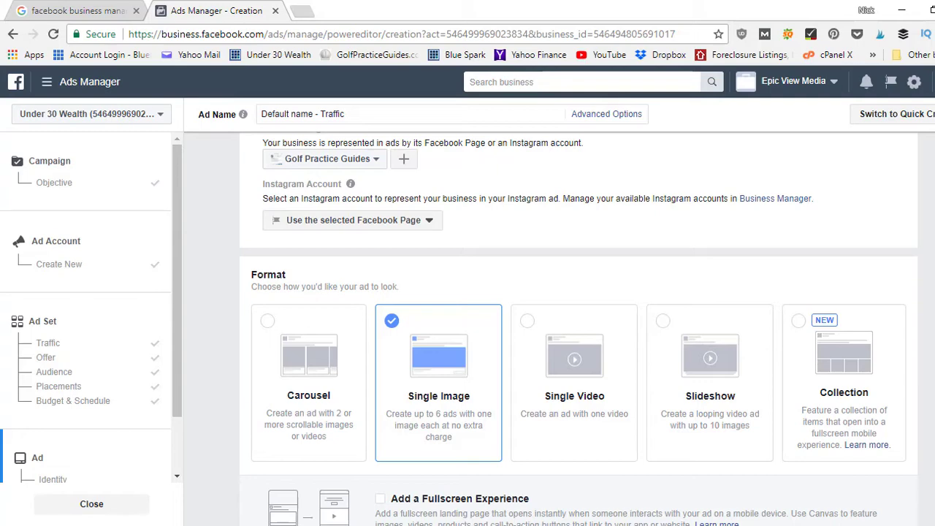
pyautogui.scroll(-2, 578, 328)
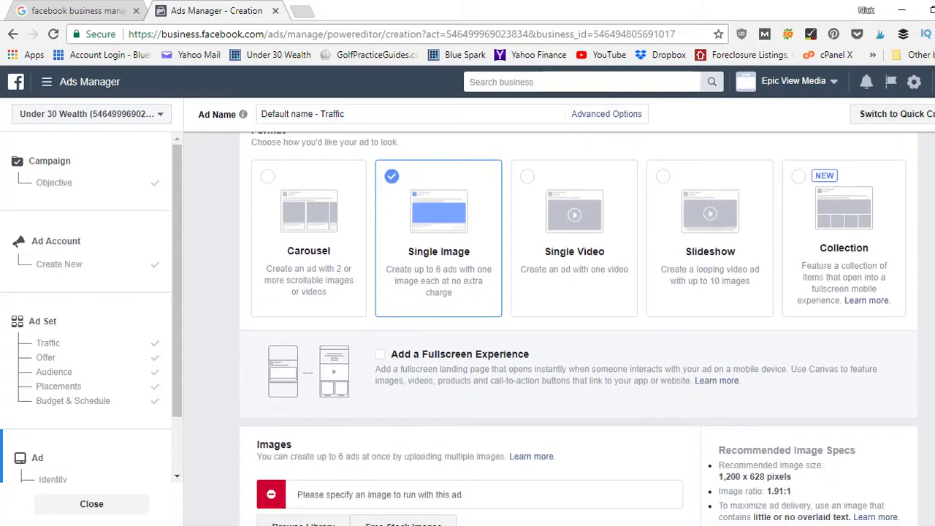
pyautogui.scroll(-1, 578, 328)
pyautogui.scroll(1, 578, 329)
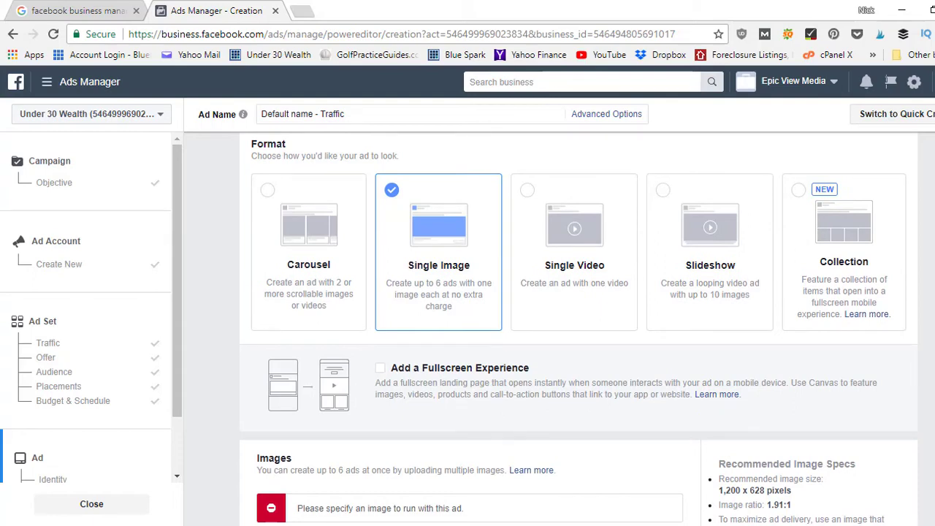
pyautogui.scroll(1, 578, 333)
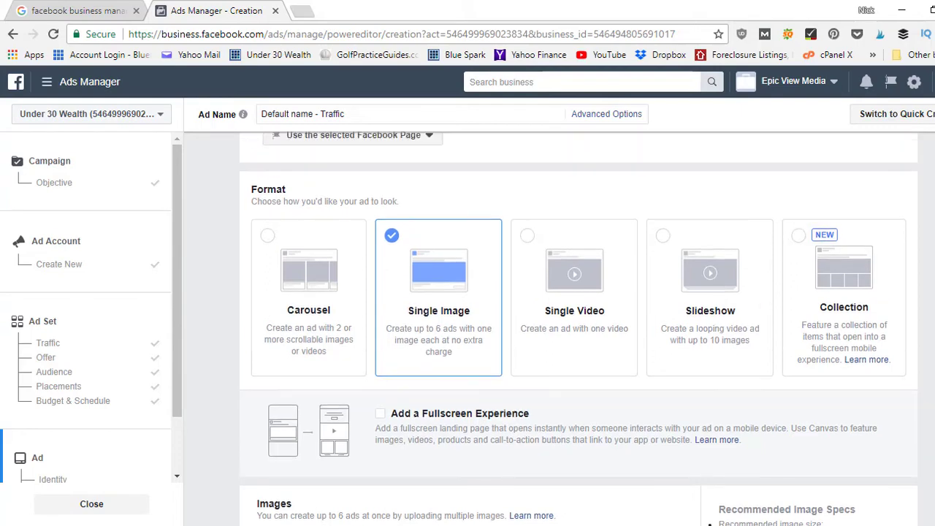
pyautogui.scroll(-1, 578, 329)
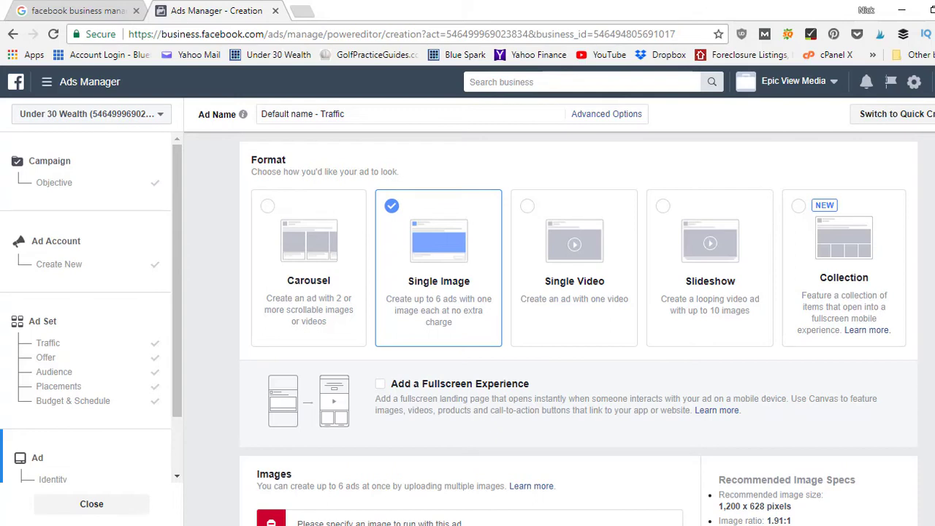
pyautogui.scroll(-1, 578, 329)
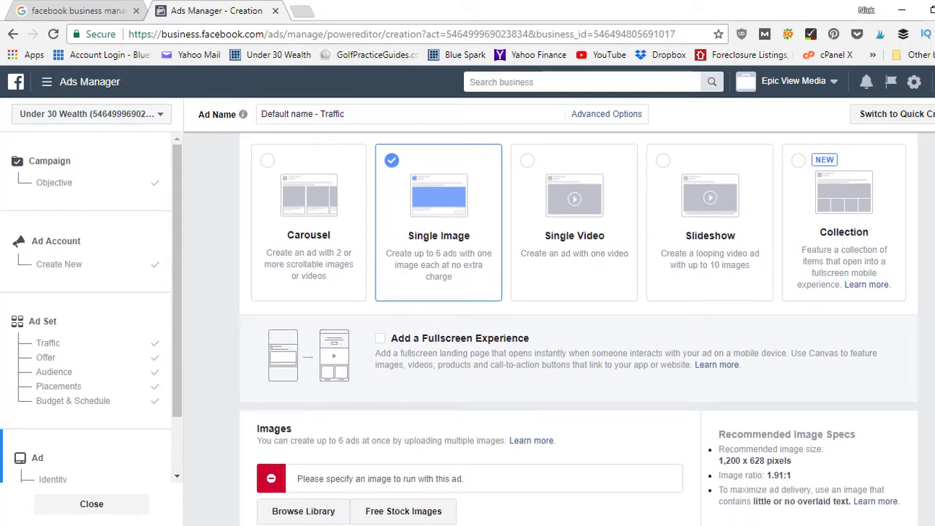
pyautogui.scroll(1, 513, 288)
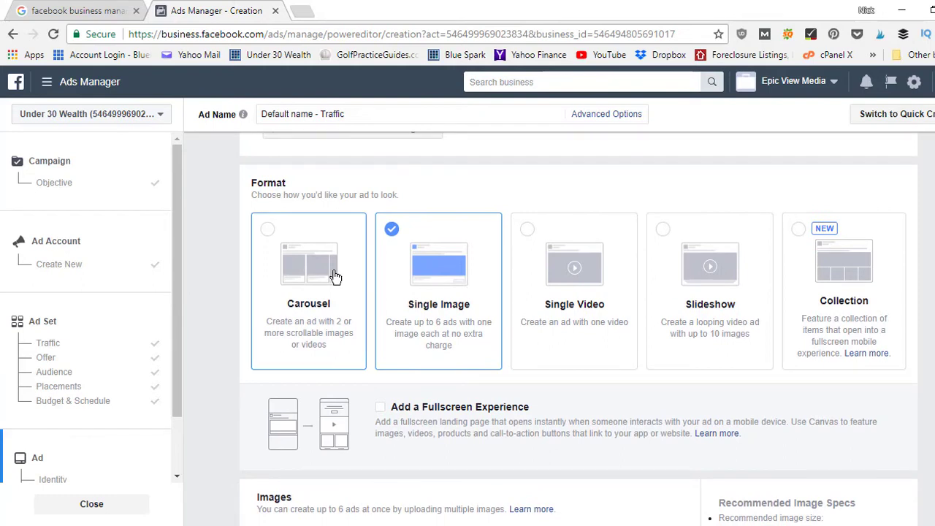
pyautogui.scroll(-1, 579, 329)
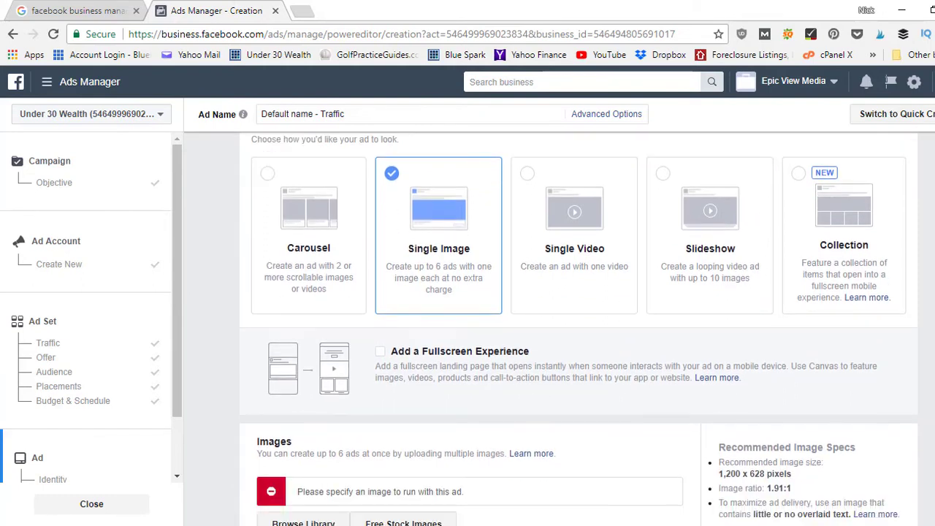
pyautogui.scroll(1, 578, 329)
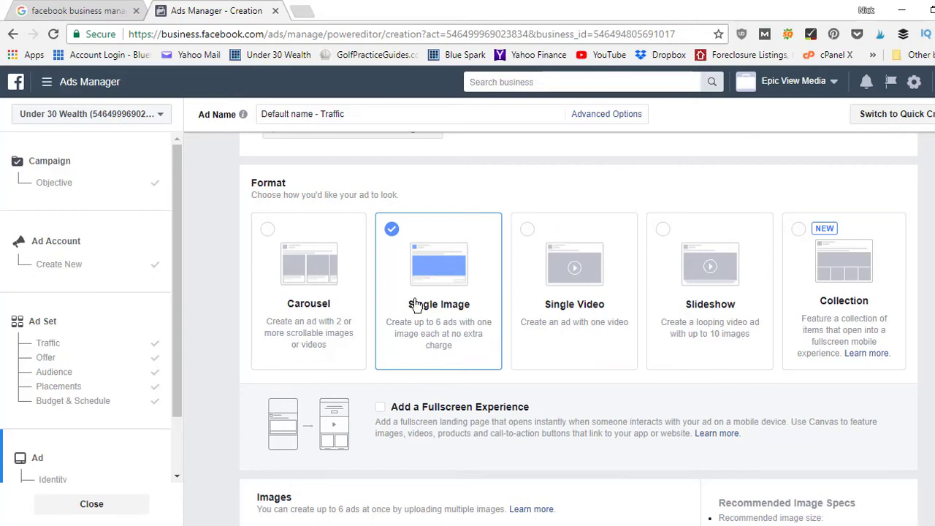
# Open the free stock images for the single-image ad and search them for "home".
pyautogui.scroll(-5, 348, 259)
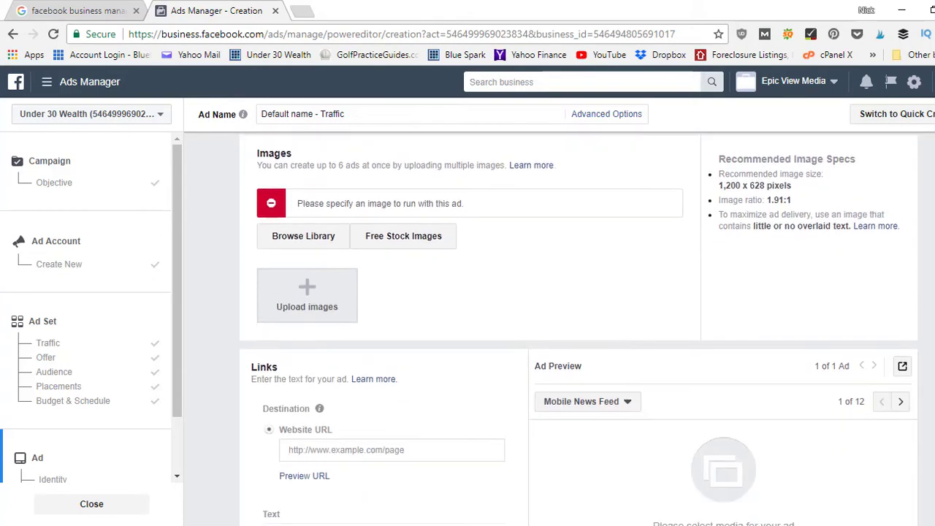
pyautogui.click(389, 240)
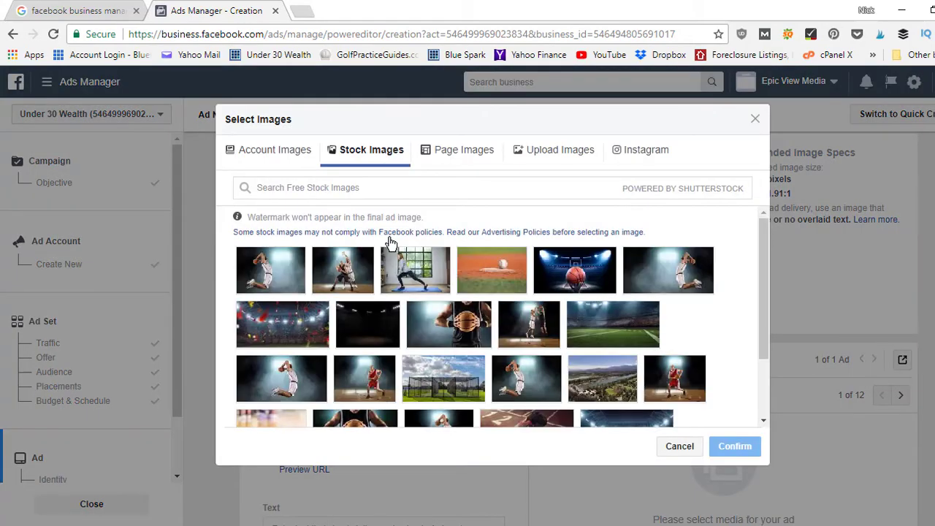
pyautogui.click(375, 194)
pyautogui.write('home')
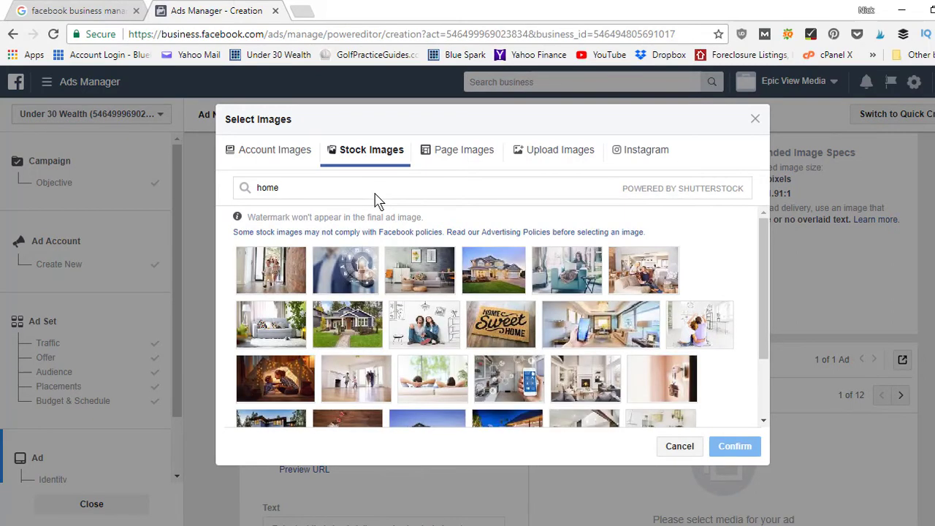
# Add three stock images to the ad: the lit house exterior, the living room with a phone in hand, and the family on the sofa.
pyautogui.click(487, 272)
pyautogui.moveTo(566, 278)
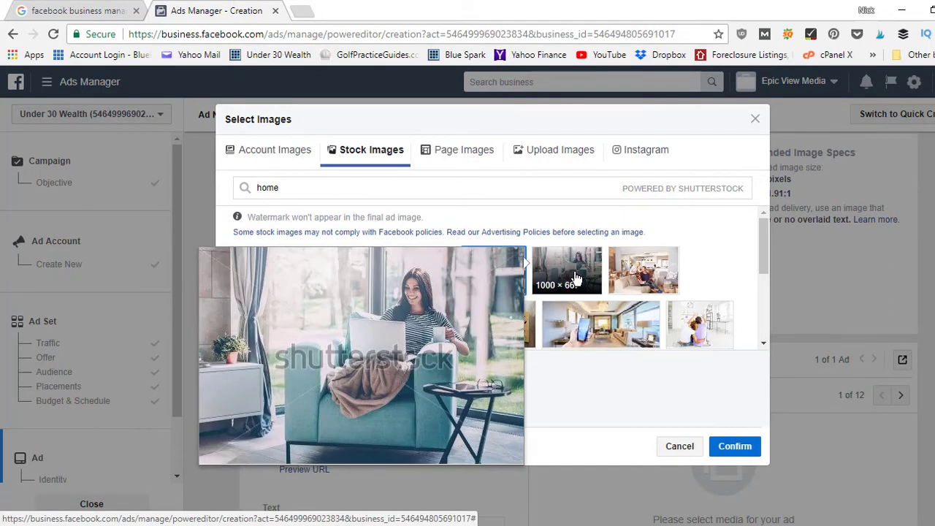
pyautogui.moveTo(617, 339)
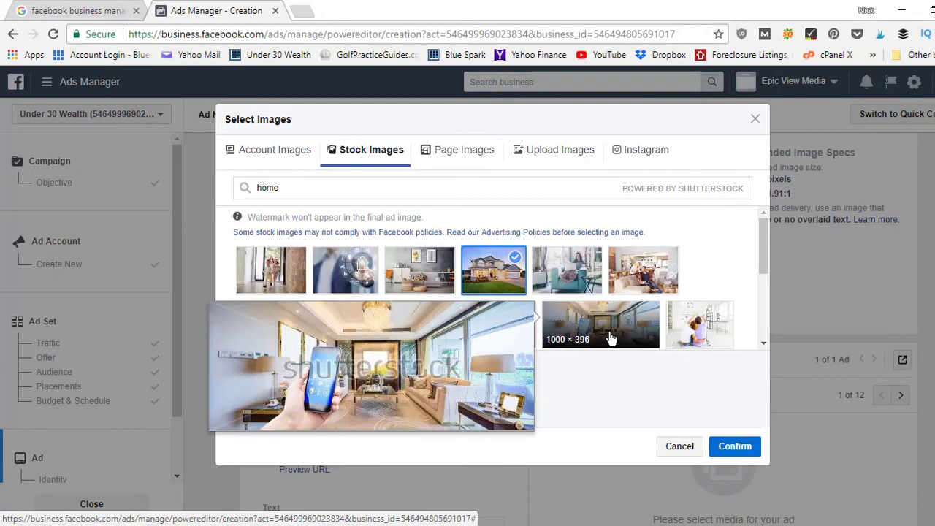
pyautogui.click(619, 338)
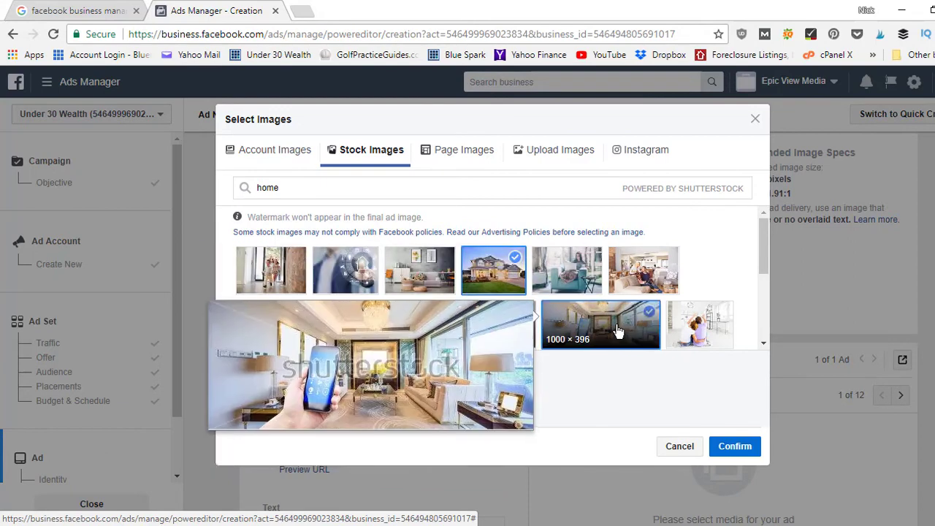
pyautogui.moveTo(648, 281)
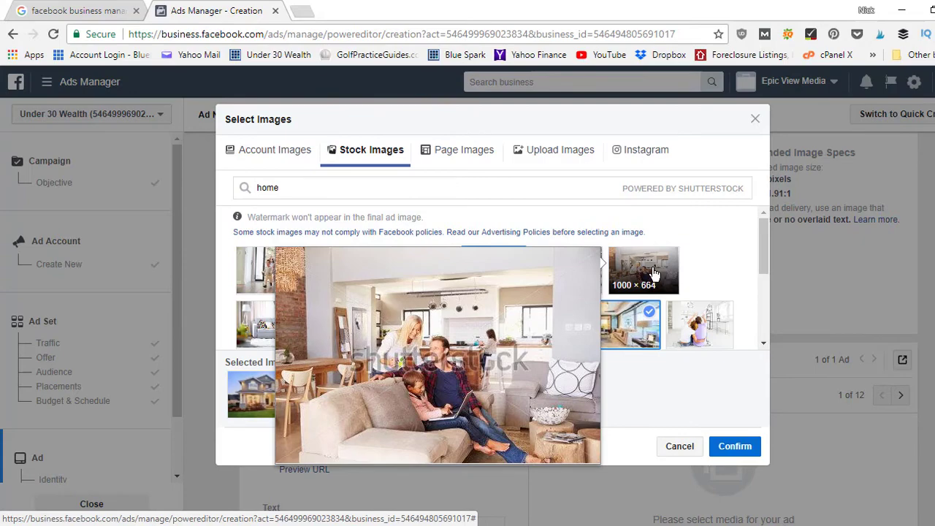
pyautogui.click(654, 274)
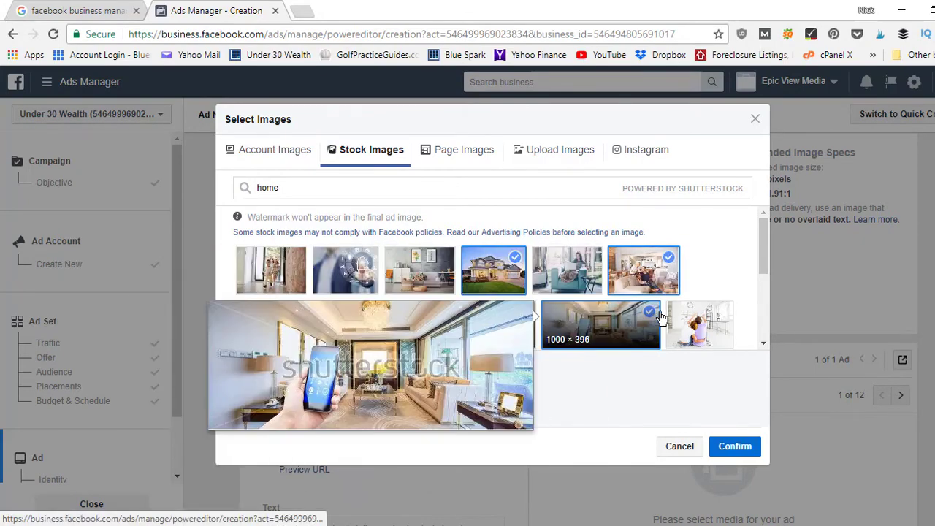
pyautogui.click(735, 446)
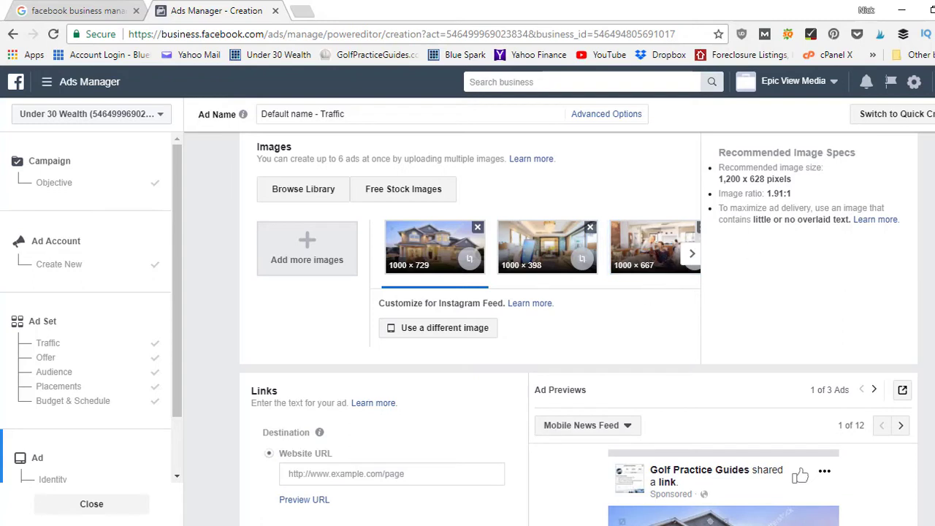
# Begin the ad's main text with "Are you ready to buy a home this summer? Contact me".
pyautogui.scroll(-1, 578, 329)
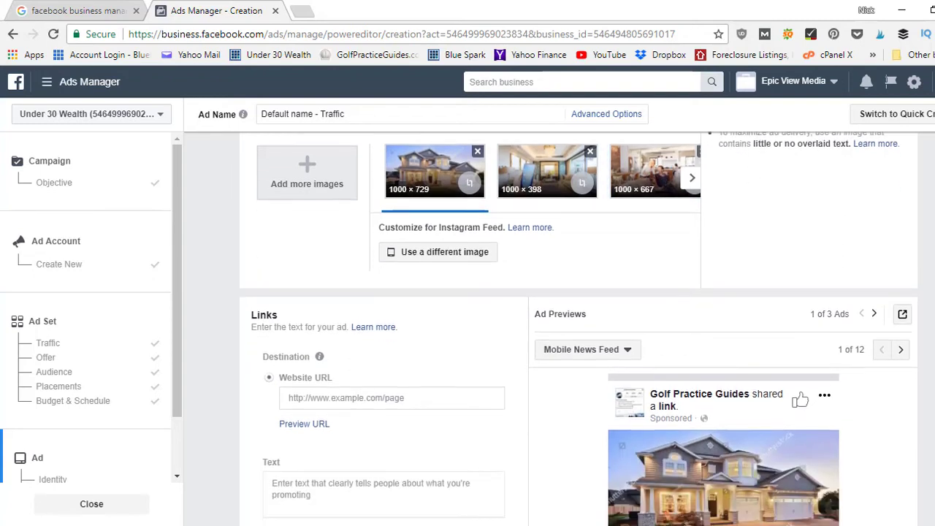
pyautogui.scroll(-2, 432, 234)
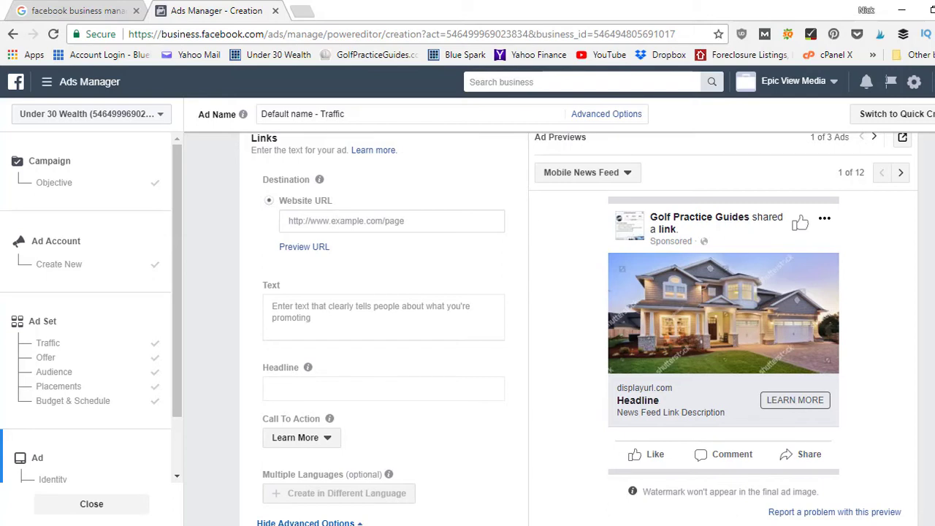
pyautogui.scroll(-1, 394, 273)
pyautogui.click(358, 244)
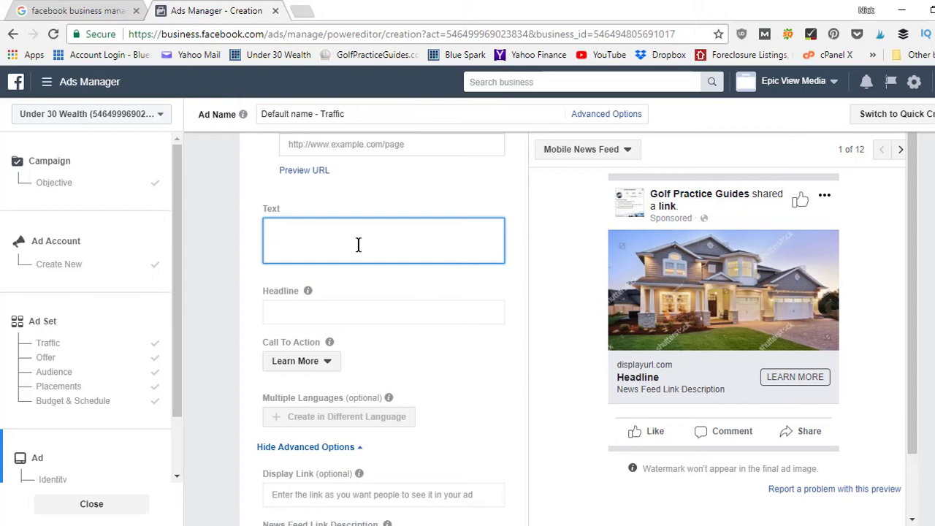
pyautogui.write('Are you ready to buy a home this su')
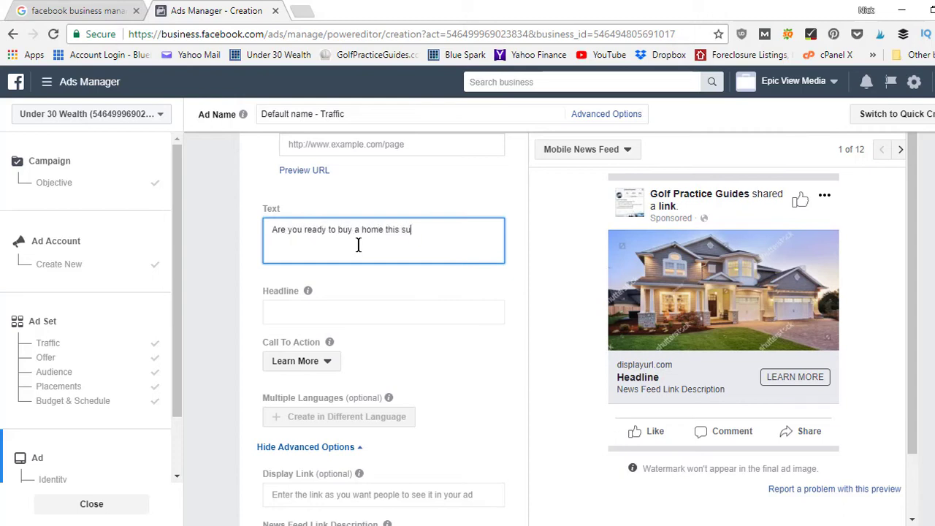
pyautogui.write('mmer? Contact me t')
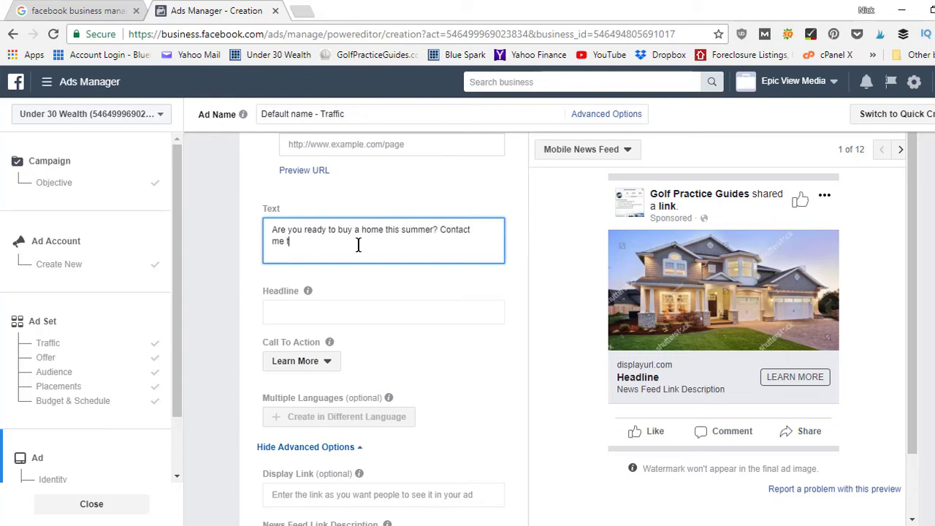
# Complete the ad's main text sentence with "today via phone or email and let's get started setting up your home search criteria".
pyautogui.write("oday via phone or email and let's ")
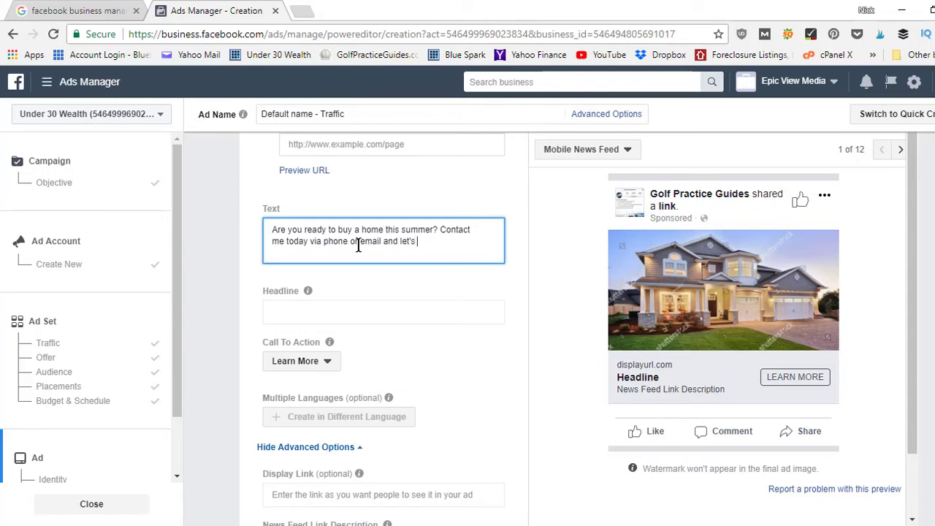
pyautogui.write('find out how to set up your')
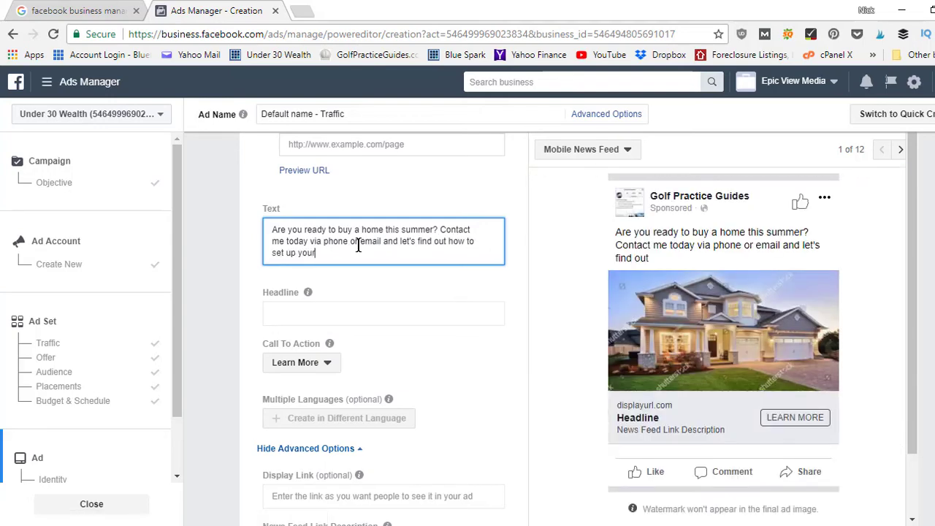
pyautogui.write(' home search criteria')
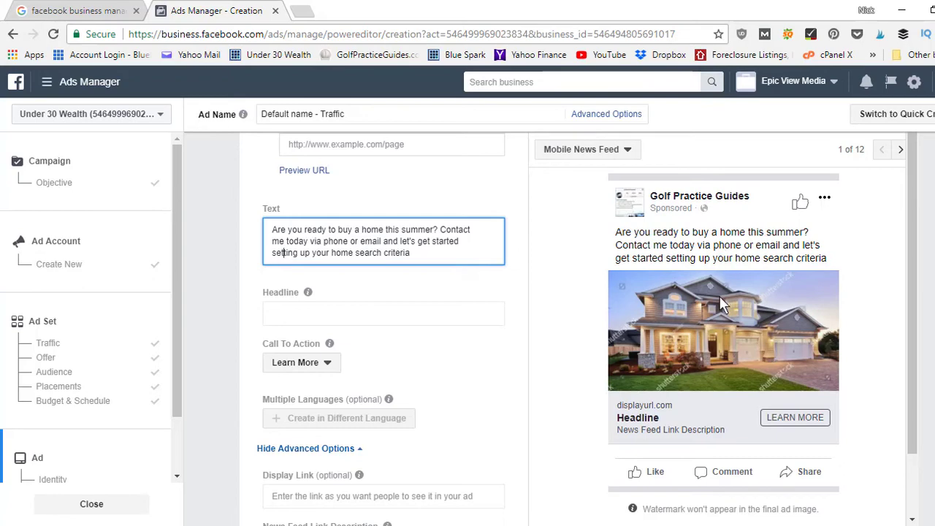
pyautogui.press('Return')
pyautogui.press('Return')
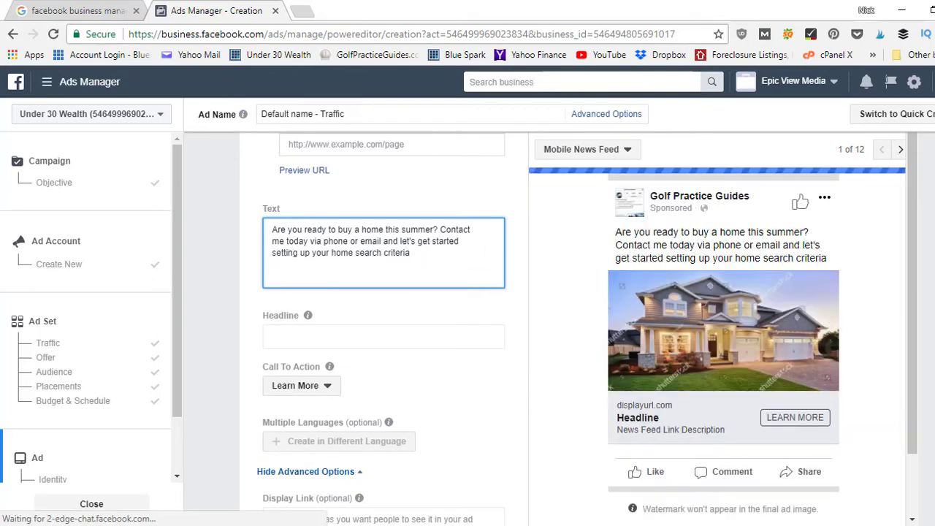
pyautogui.scroll(2, 731, 292)
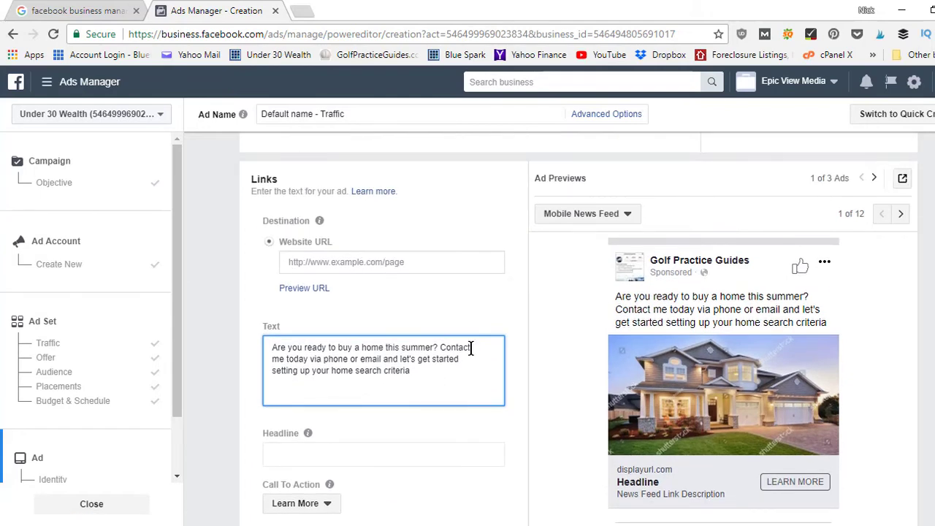
pyautogui.write('http://homebuyer.com/freebook')
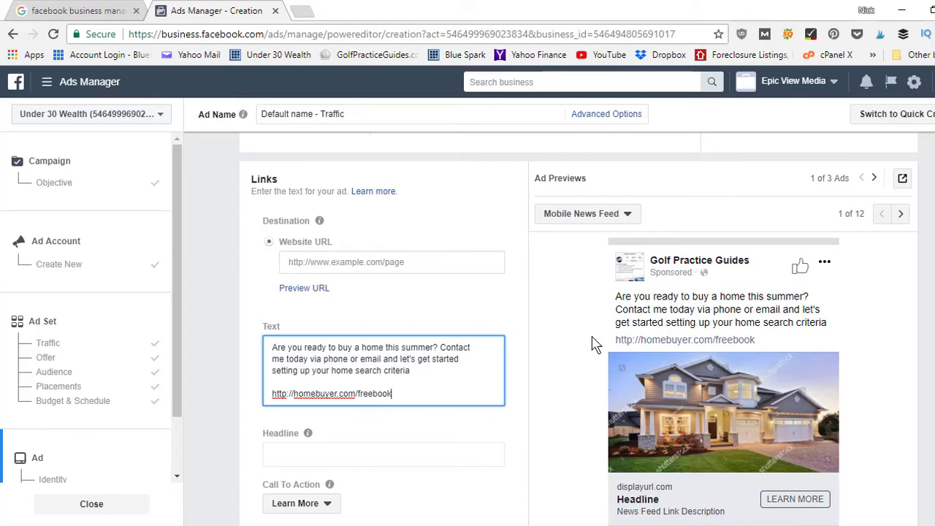
# Enter "Ready to buy your dream home?" as the ad's headline.
pyautogui.scroll(-1, 577, 328)
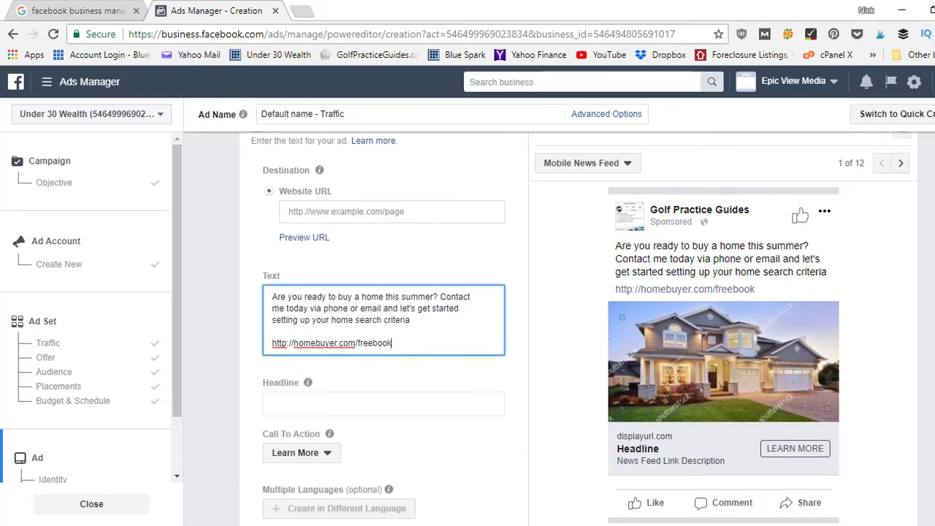
pyautogui.scroll(-2, 482, 321)
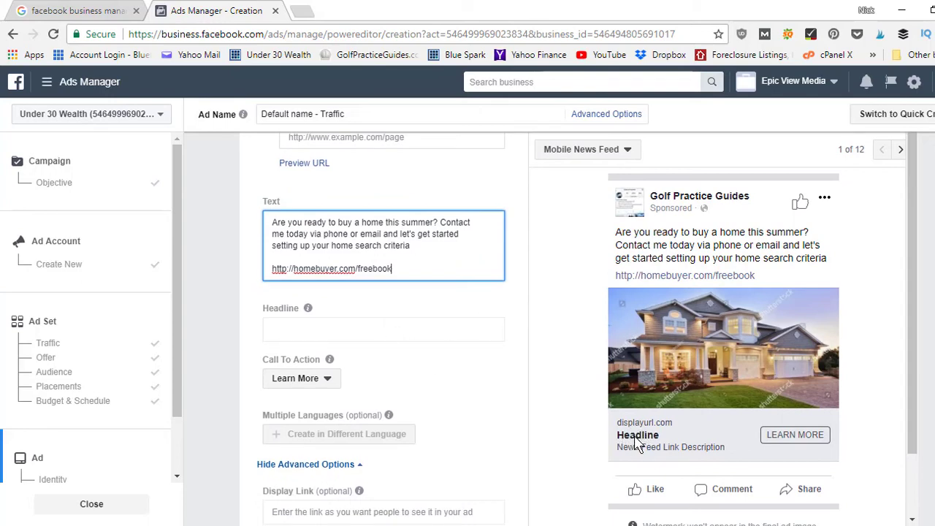
pyautogui.click(406, 329)
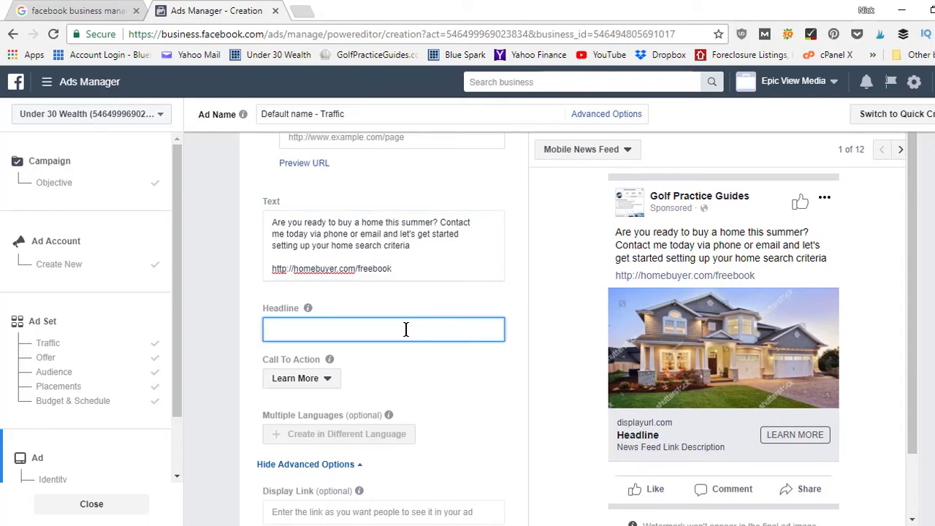
pyautogui.write('Ready to buy your dream')
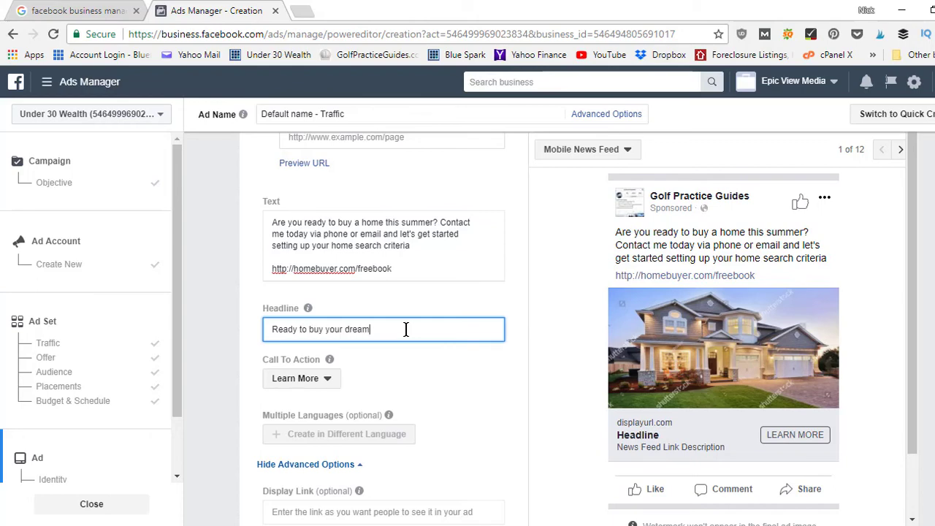
pyautogui.write('home?')
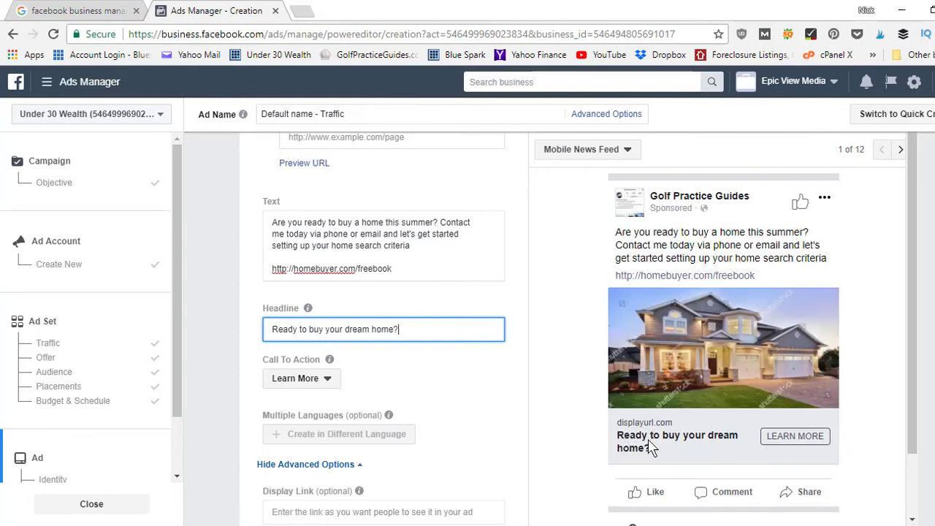
# Look through the ad previews for Feature Phone, Desktop News Feed and Instant Articles, and return to the Mobile News Feed preview.
pyautogui.click(900, 149)
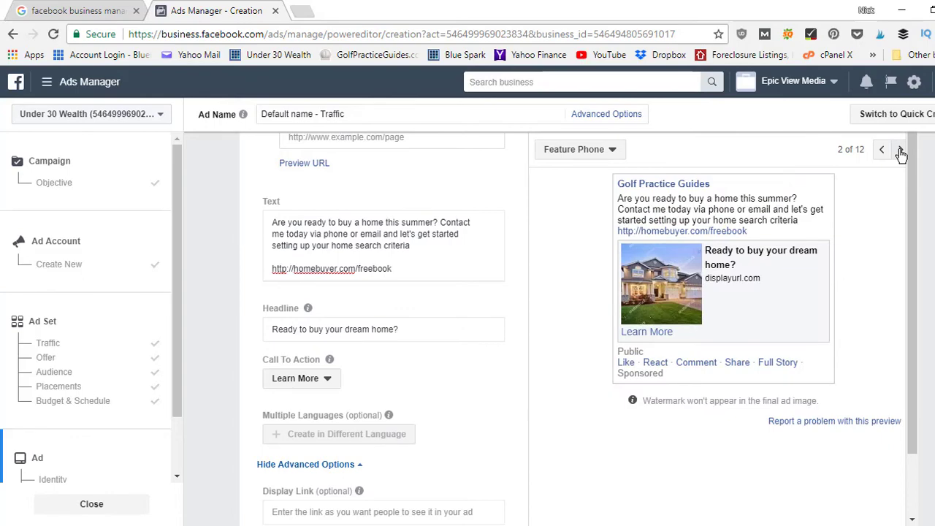
pyautogui.click(900, 150)
pyautogui.click(899, 150)
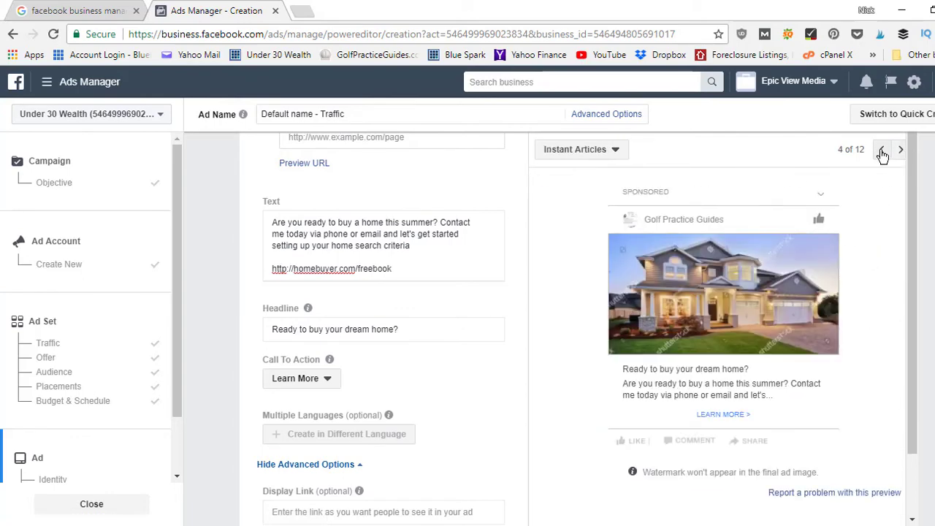
pyautogui.click(882, 150)
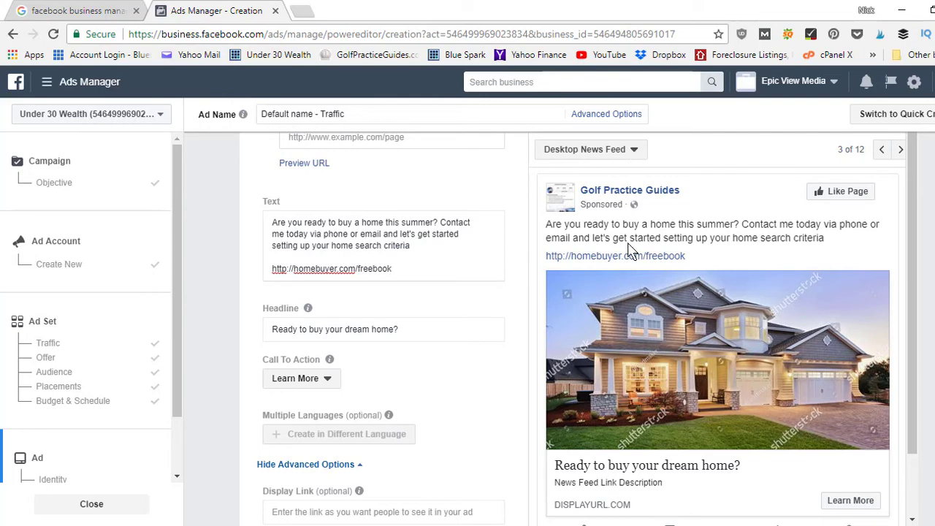
pyautogui.click(882, 151)
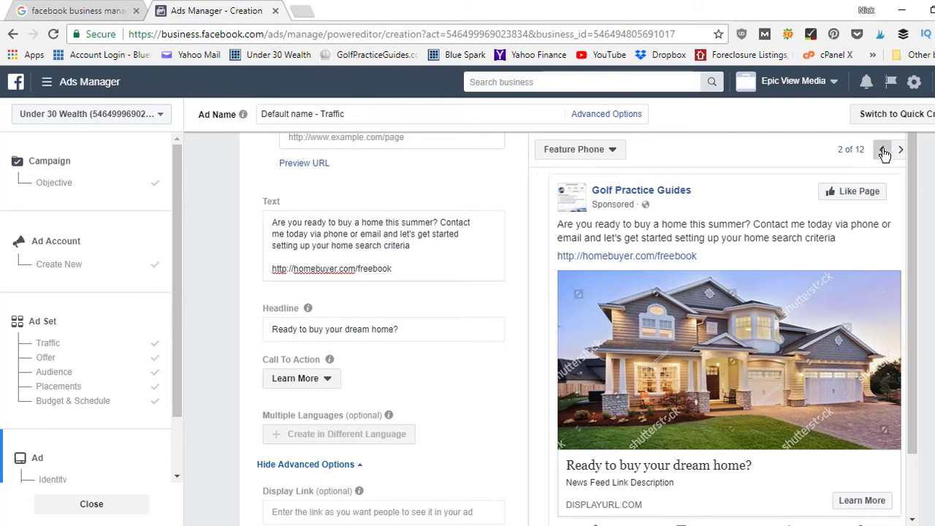
pyautogui.click(883, 152)
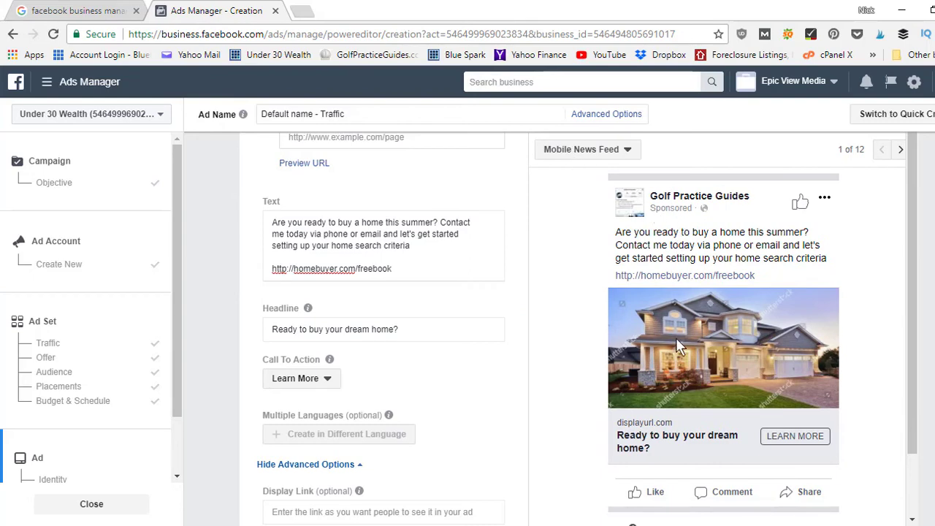
# Review the rest of the ad setup, including the link description, URL parameters, Facebook Pixel and offline event tracking.
pyautogui.scroll(-2, 914, 357)
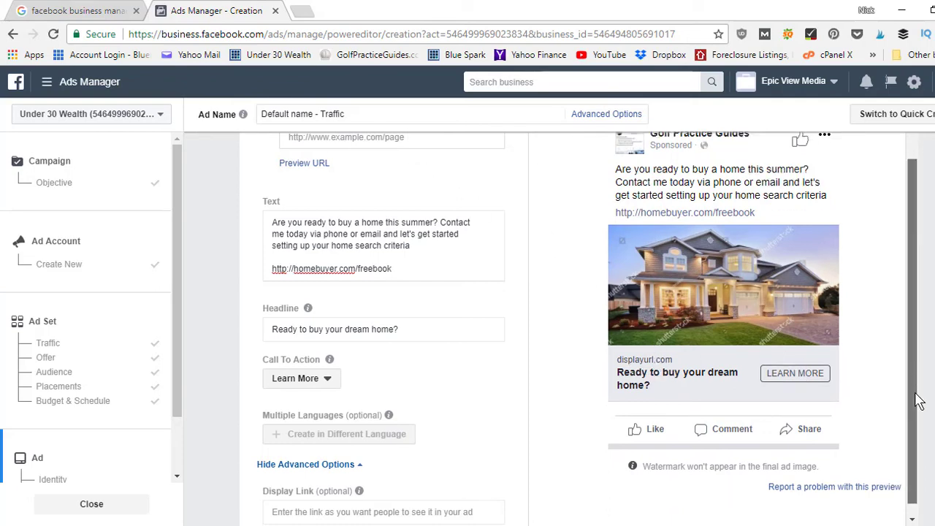
pyautogui.moveTo(918, 397); pyautogui.dragTo(918, 412)
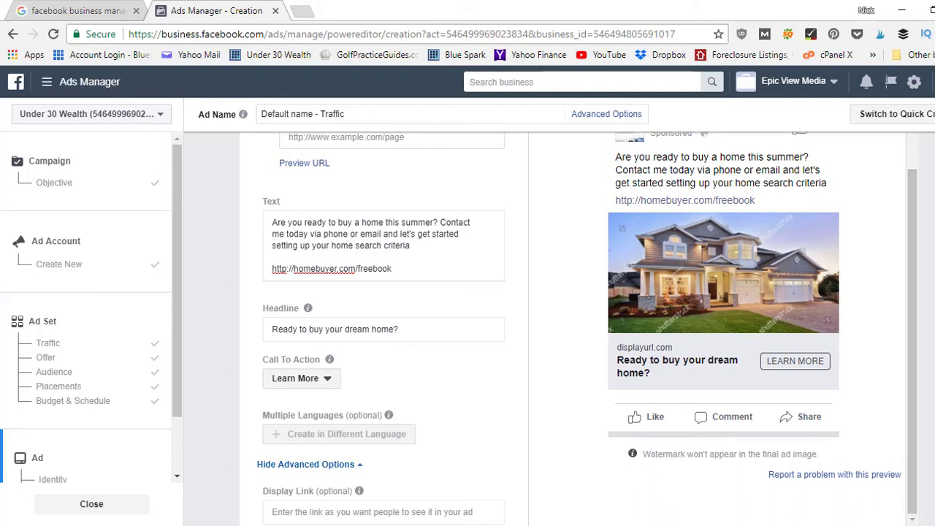
pyautogui.scroll(-5, 383, 328)
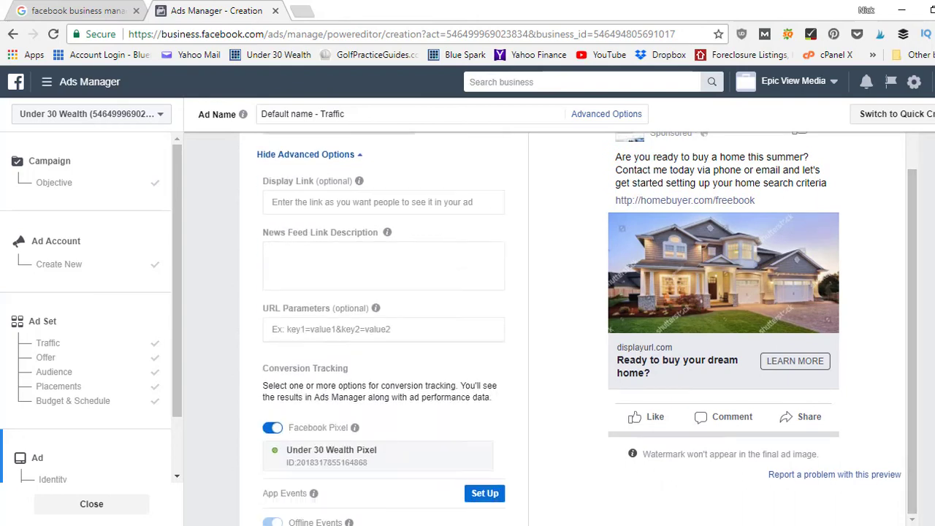
pyautogui.scroll(-2, 412, 284)
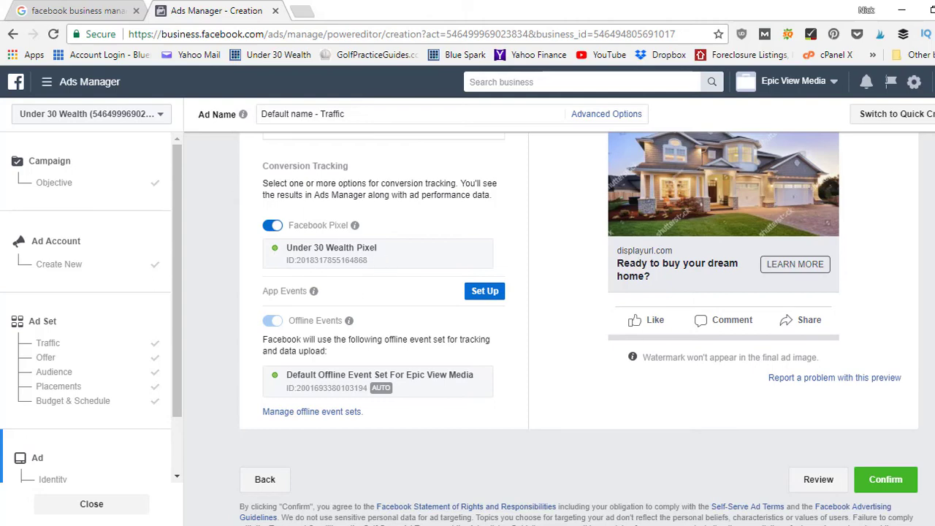
pyautogui.scroll(-1, 832, 365)
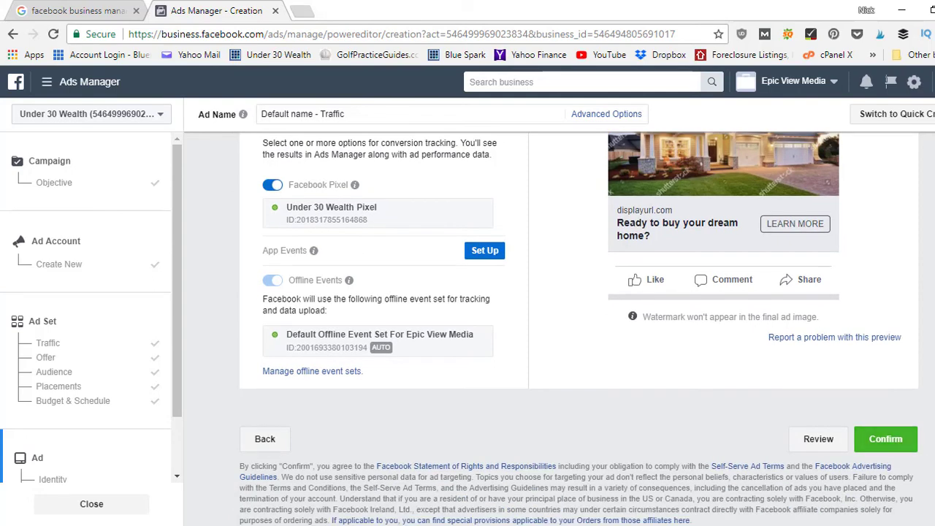